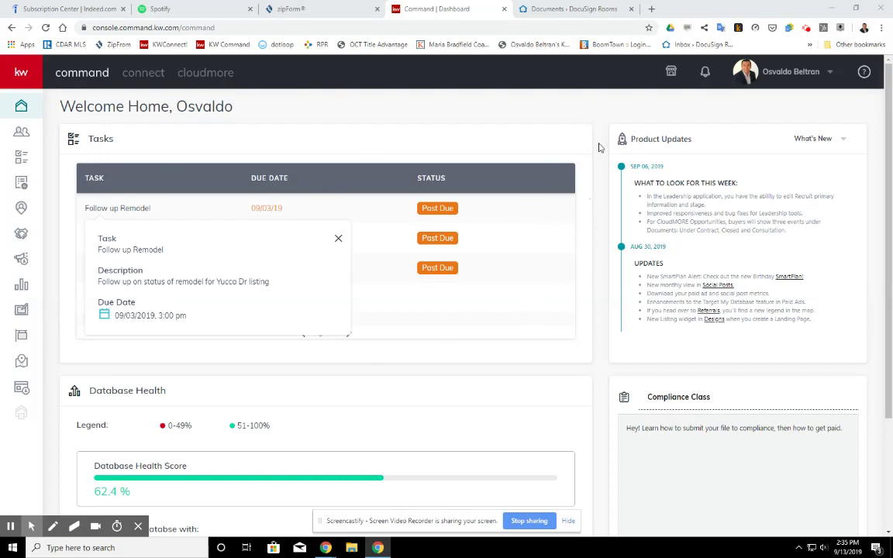
Open the account options menu under the user name at the dashboard's top right
{"action": "left_click", "coordinate": [820, 77]}
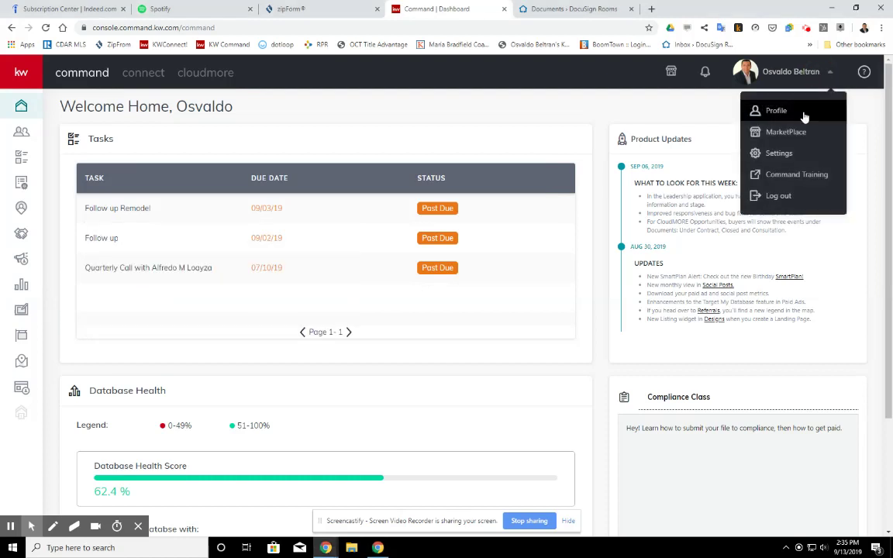
{"action": "left_click", "coordinate": [778, 155]}
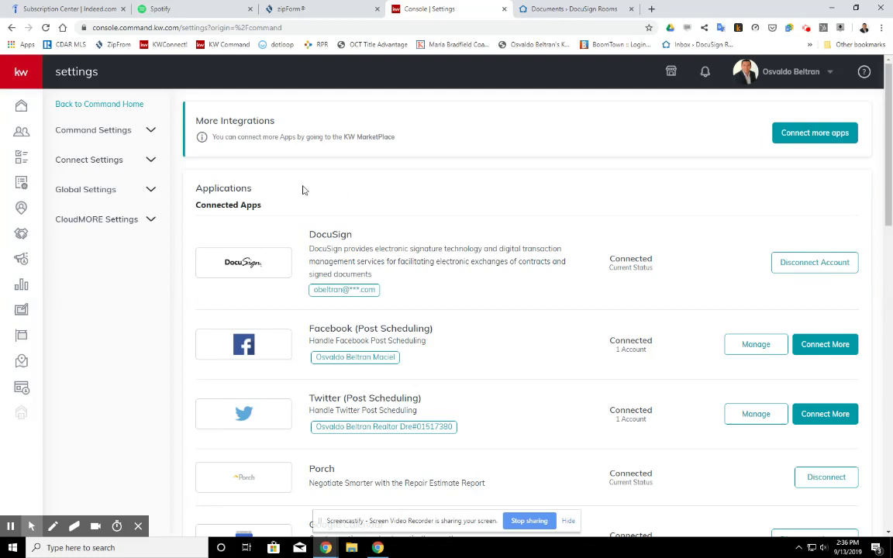
{"action": "left_click", "coordinate": [22, 110]}
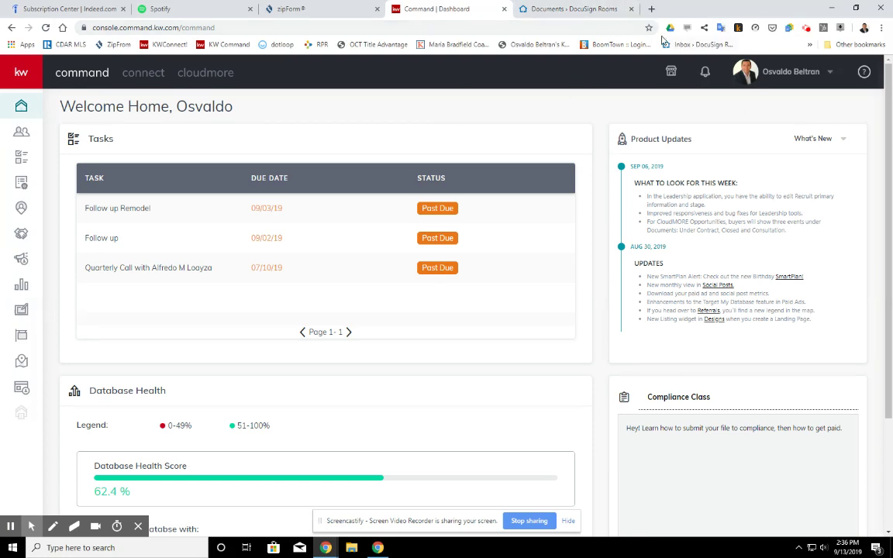
{"action": "left_click", "coordinate": [571, 9]}
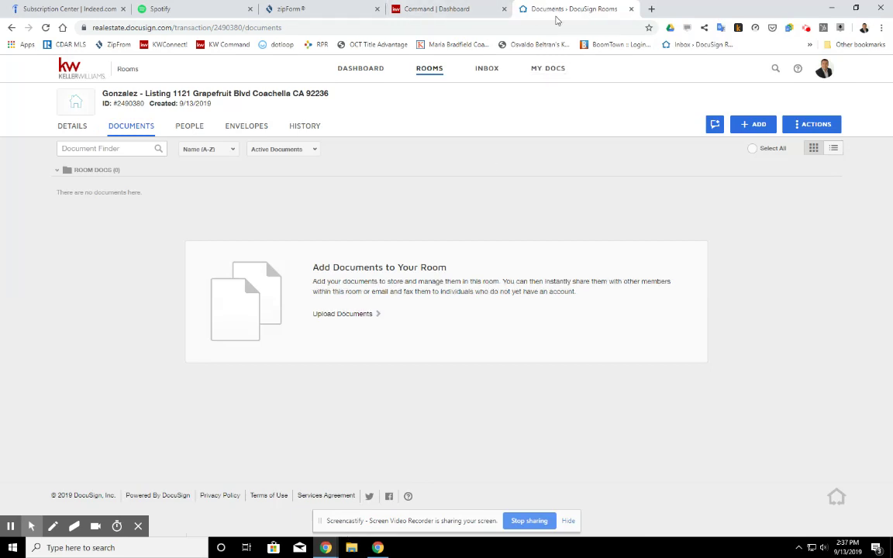
{"action": "left_click", "coordinate": [460, 11]}
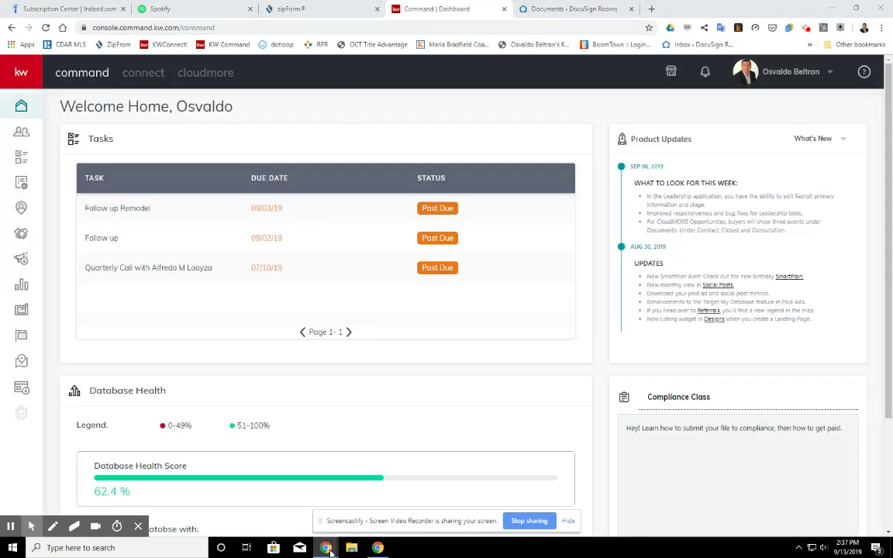
{"action": "mouse_move", "coordinate": [325, 547]}
{"action": "mouse_move", "coordinate": [347, 519]}
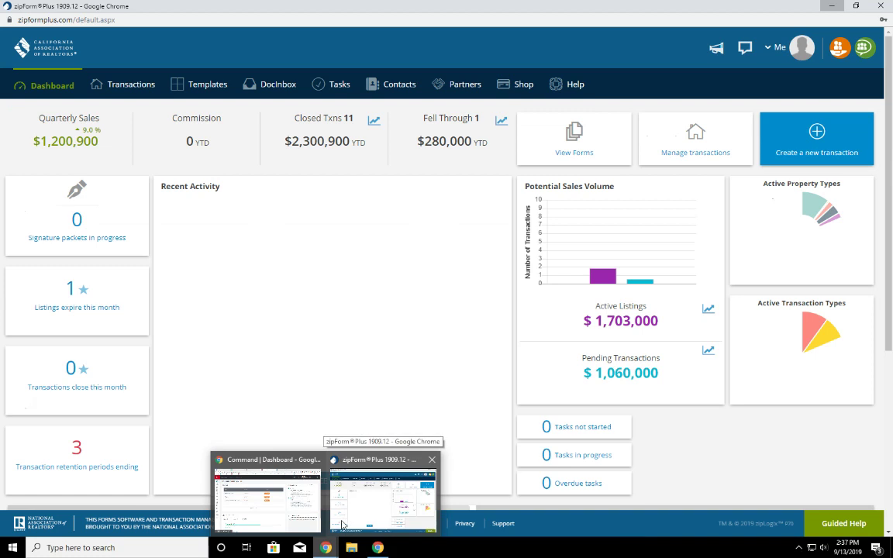
{"action": "left_click", "coordinate": [343, 519]}
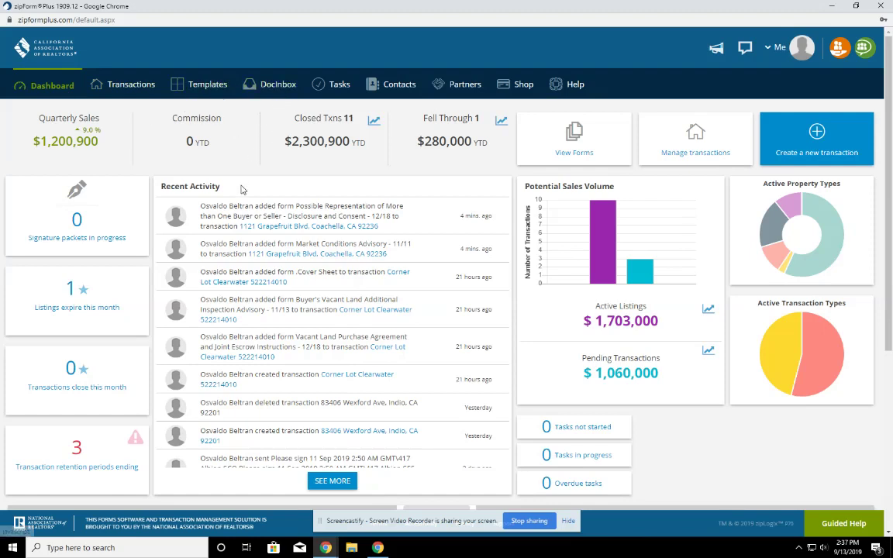
{"action": "left_click", "coordinate": [143, 92]}
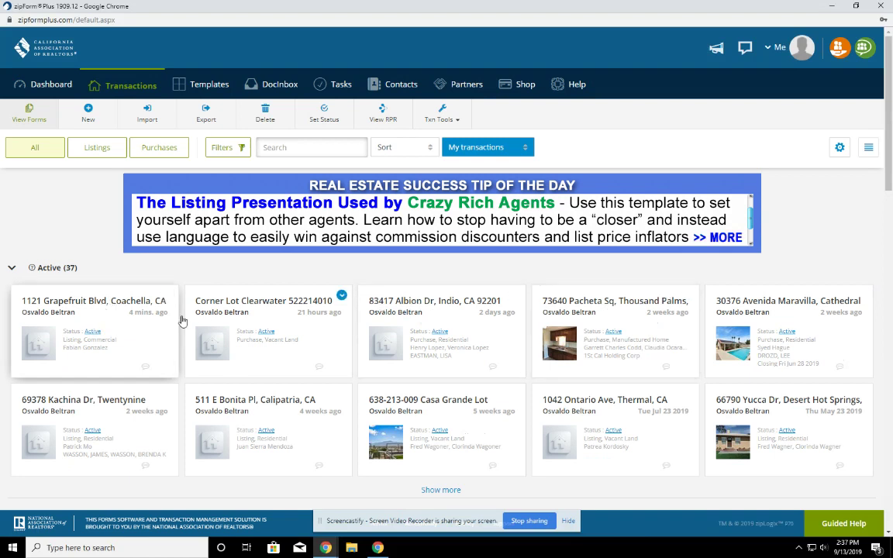
{"action": "left_click", "coordinate": [87, 301]}
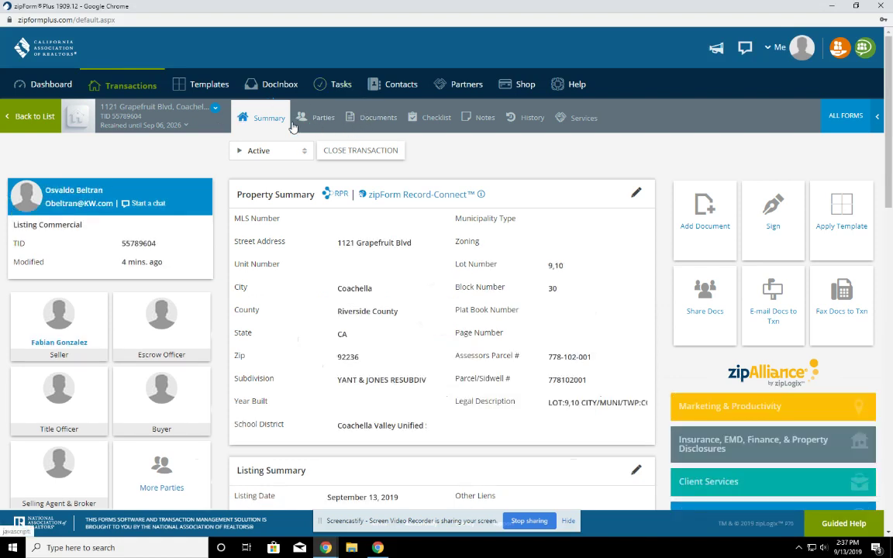
{"action": "left_click", "coordinate": [371, 120]}
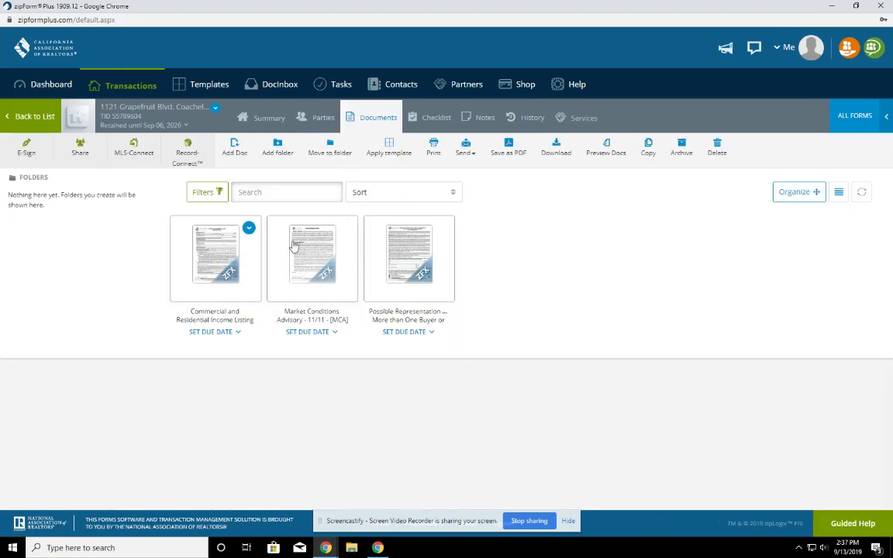
Preview the Commercial and Residential Income Listing Agreement, then return to the Transactions list
{"action": "left_click", "coordinate": [212, 266]}
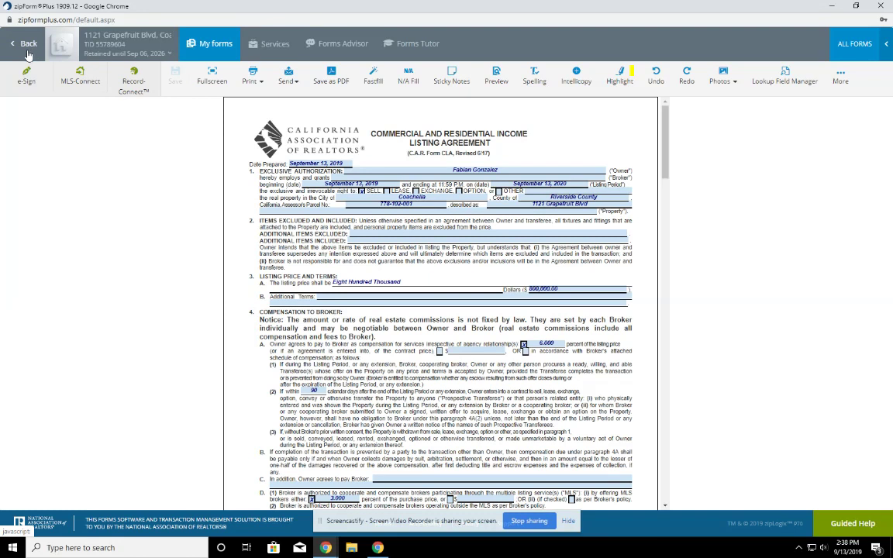
{"action": "left_click", "coordinate": [27, 47]}
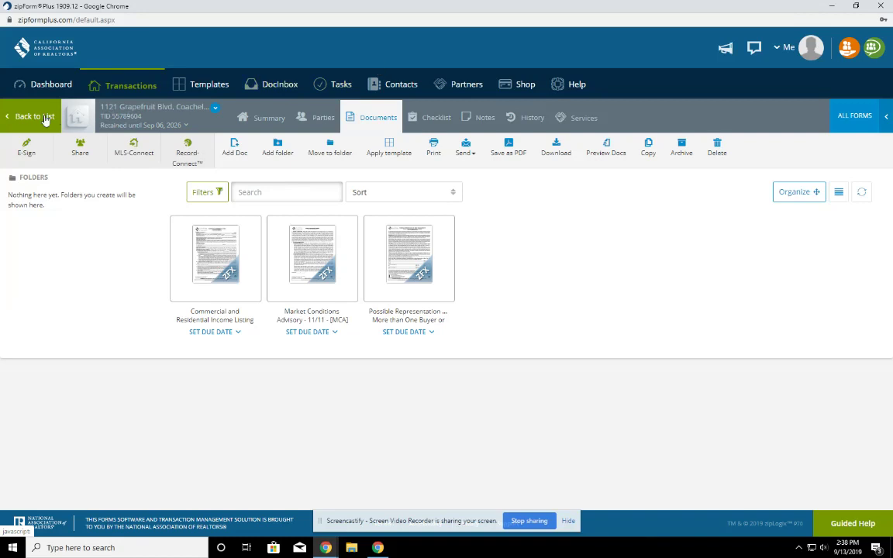
{"action": "left_click", "coordinate": [126, 88]}
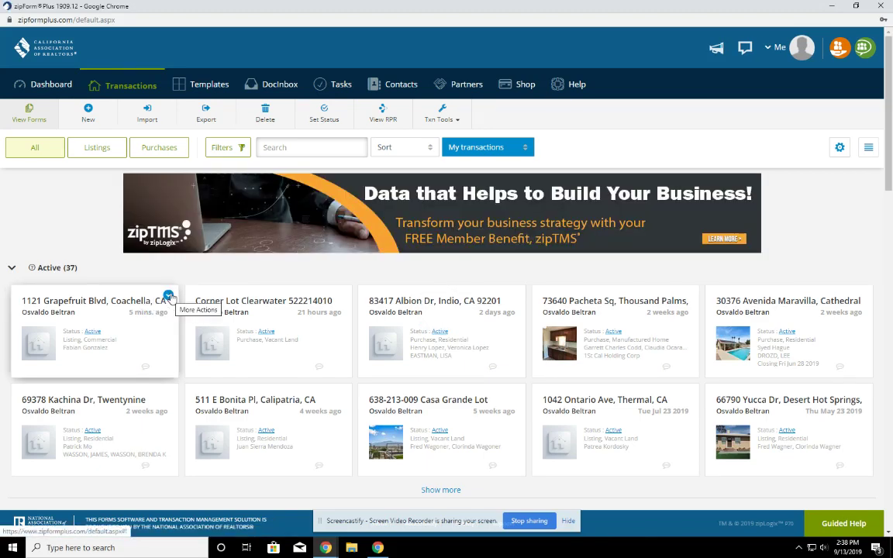
{"action": "left_click", "coordinate": [169, 298]}
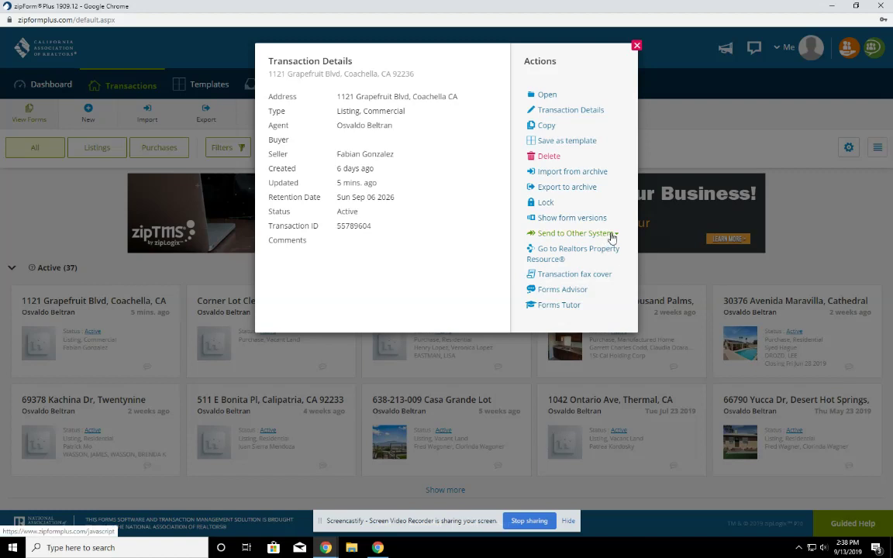
{"action": "left_click", "coordinate": [611, 235]}
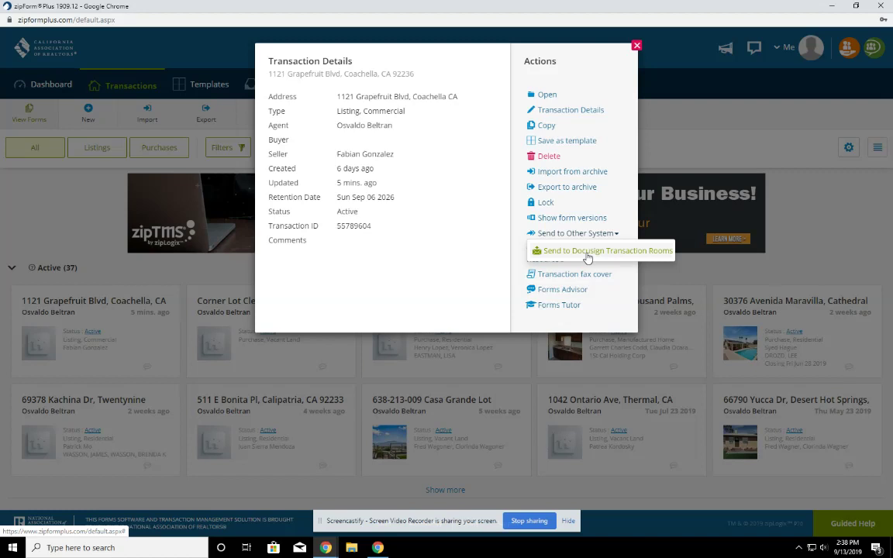
{"action": "left_click", "coordinate": [586, 256]}
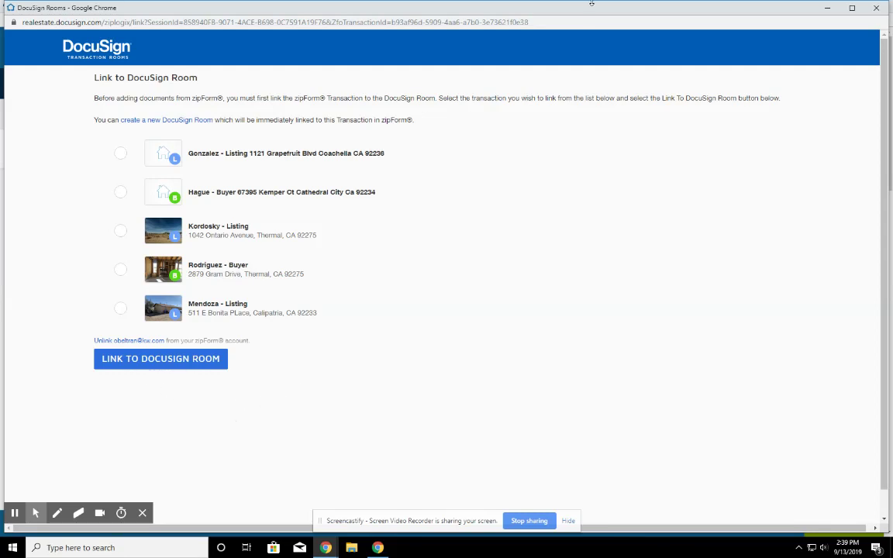
Reposition the DocuSign linking and zipForm windows, then return to the DocuSign Rooms page
{"action": "left_click_drag", "start_coordinate": [591, 4], "coordinate": [624, 406]}
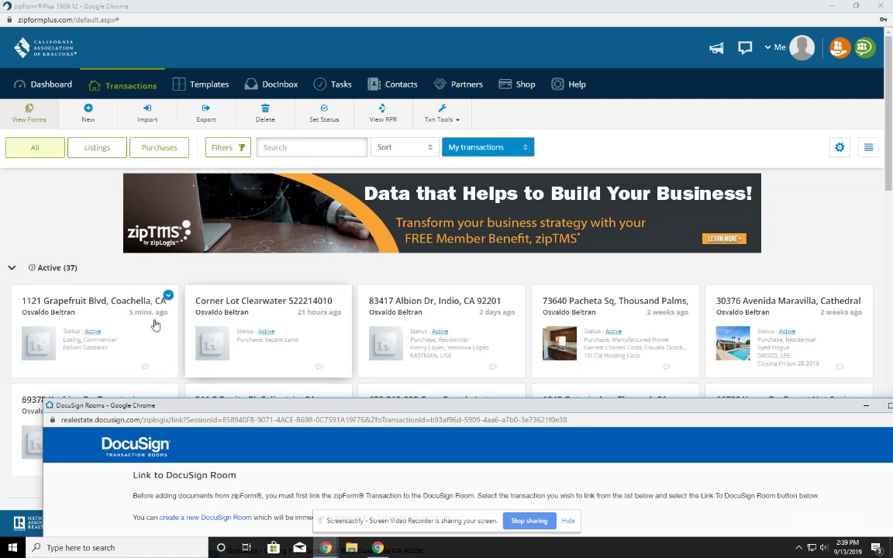
{"action": "left_click_drag", "start_coordinate": [467, 404], "coordinate": [434, 62]}
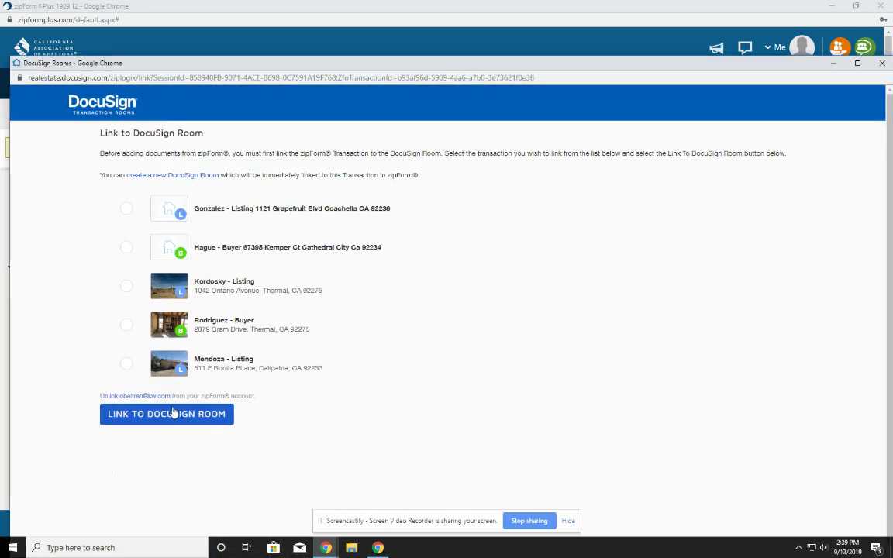
{"action": "left_click_drag", "start_coordinate": [779, 7], "coordinate": [768, 176]}
{"action": "left_click", "coordinate": [574, 8]}
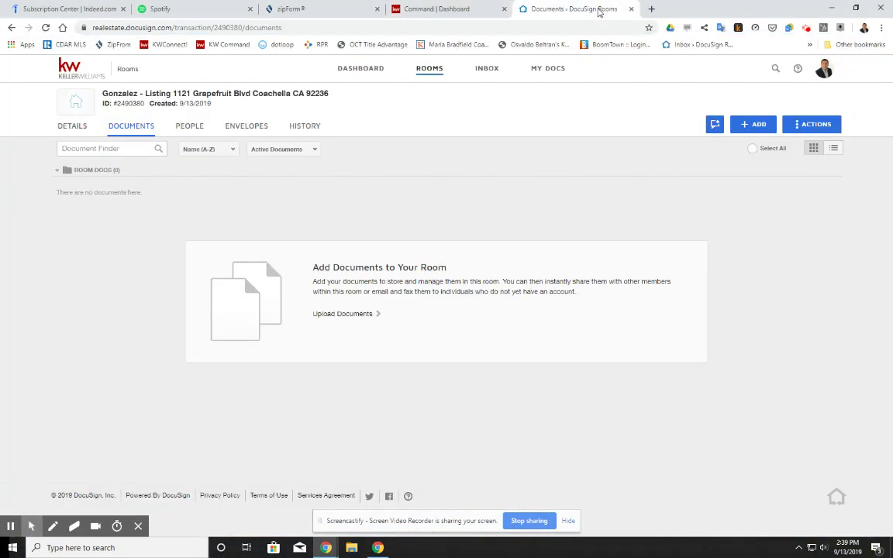
View the DocuSign Rooms dashboard and rooms list, then return to the Command dashboard
{"action": "left_click", "coordinate": [364, 71]}
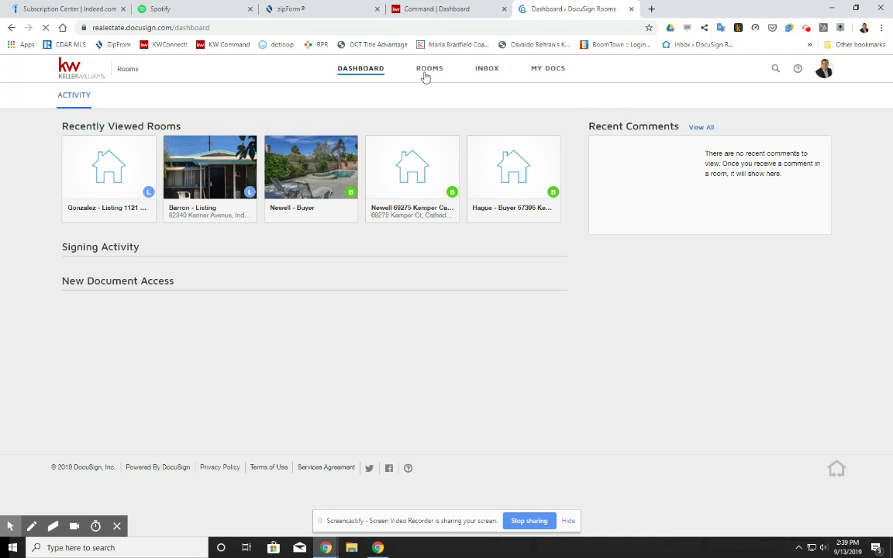
{"action": "left_click", "coordinate": [428, 70]}
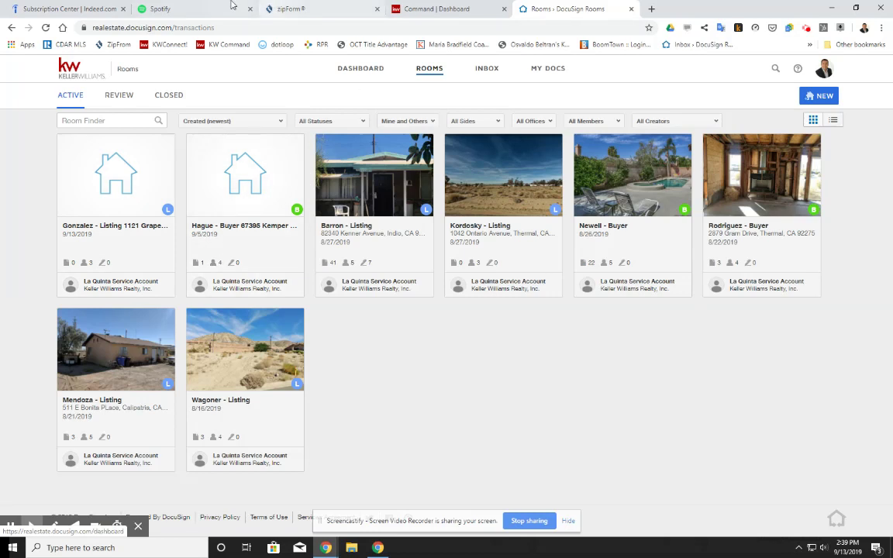
{"action": "left_click", "coordinate": [435, 17]}
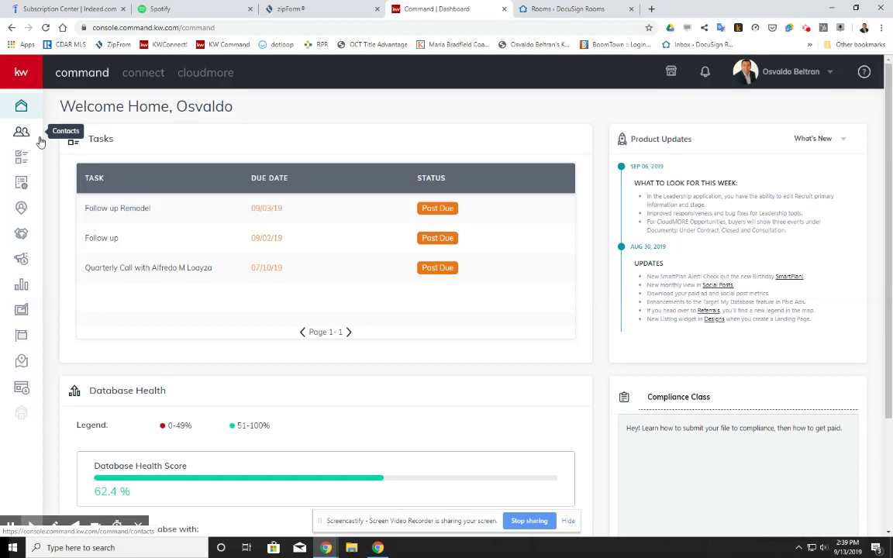
Start a new Listing-type opportunity from the opportunities pipeline page
{"action": "left_click", "coordinate": [22, 235]}
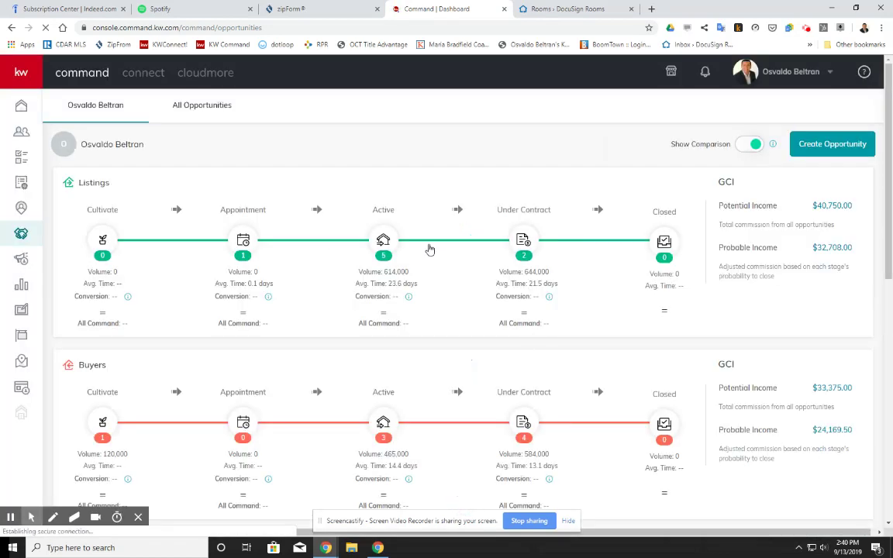
{"action": "left_click", "coordinate": [833, 145]}
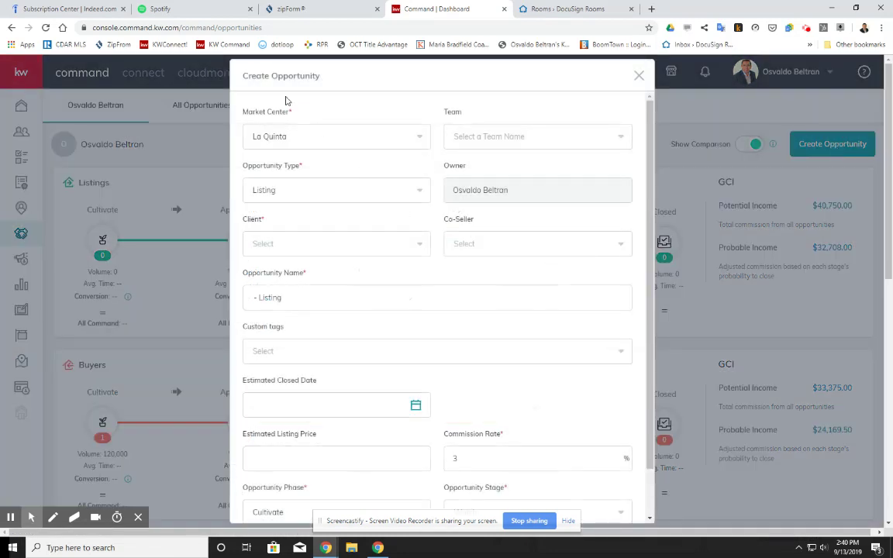
{"action": "left_click", "coordinate": [392, 194]}
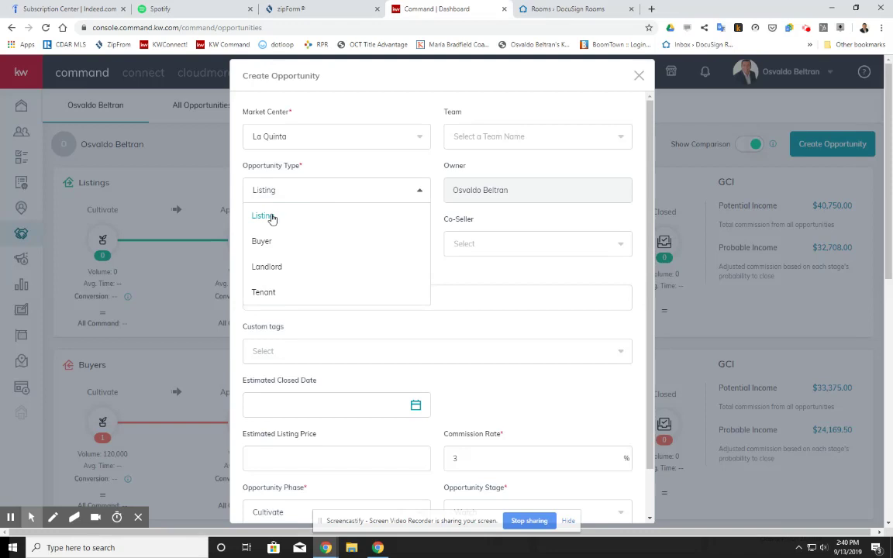
{"action": "left_click", "coordinate": [364, 215]}
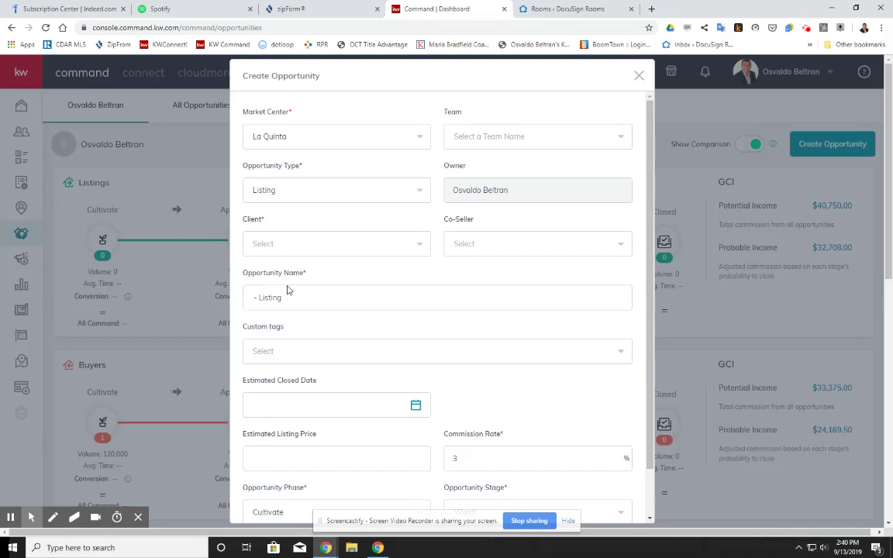
Open the client search, then discard the form and view the Active listings board
{"action": "left_click", "coordinate": [331, 250]}
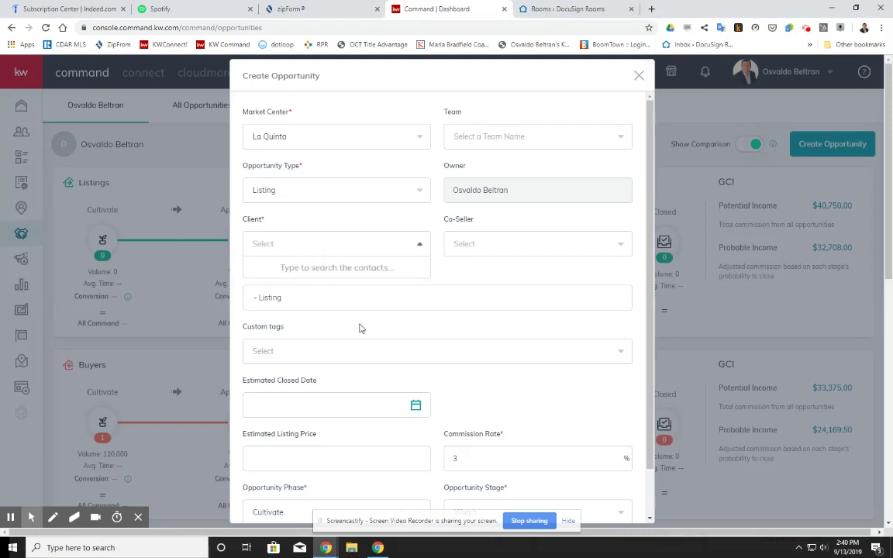
{"action": "scroll", "coordinate": [512, 367], "scroll_direction": "down", "scroll_amount": 1}
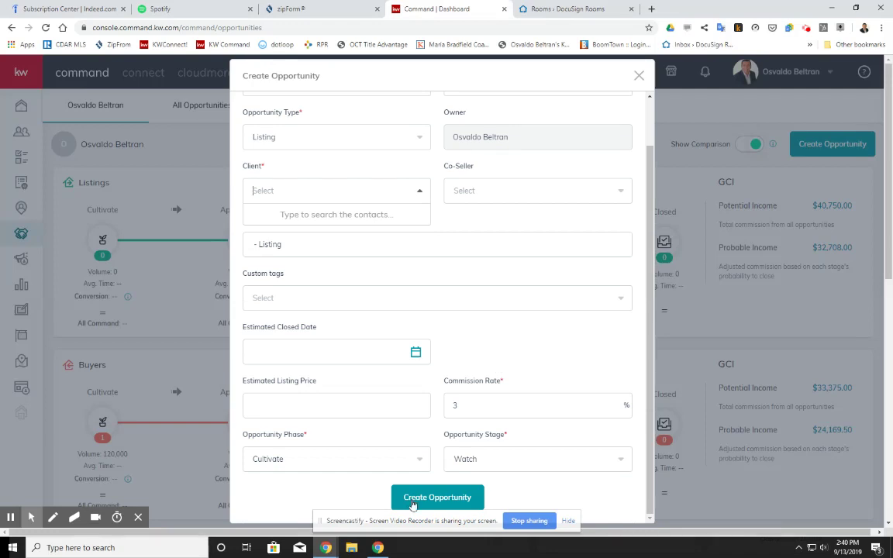
{"action": "left_click", "coordinate": [636, 76]}
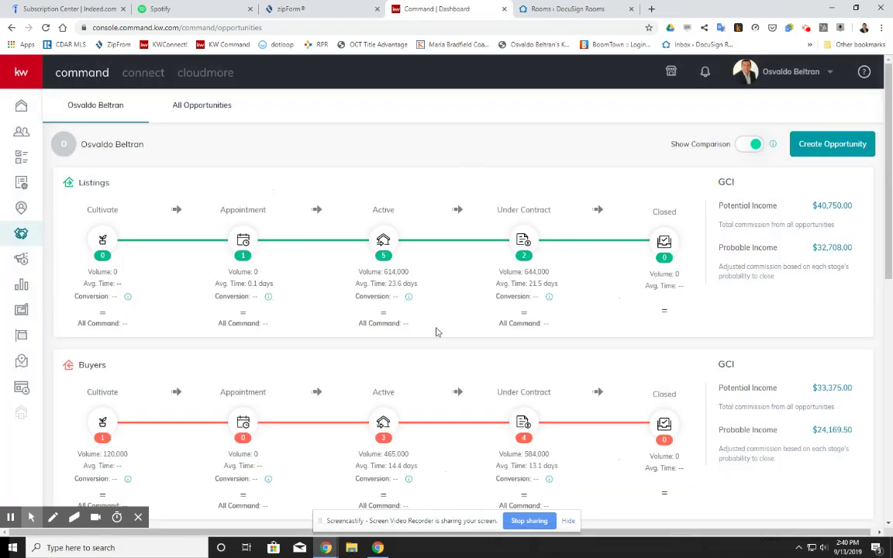
{"action": "left_click", "coordinate": [383, 240]}
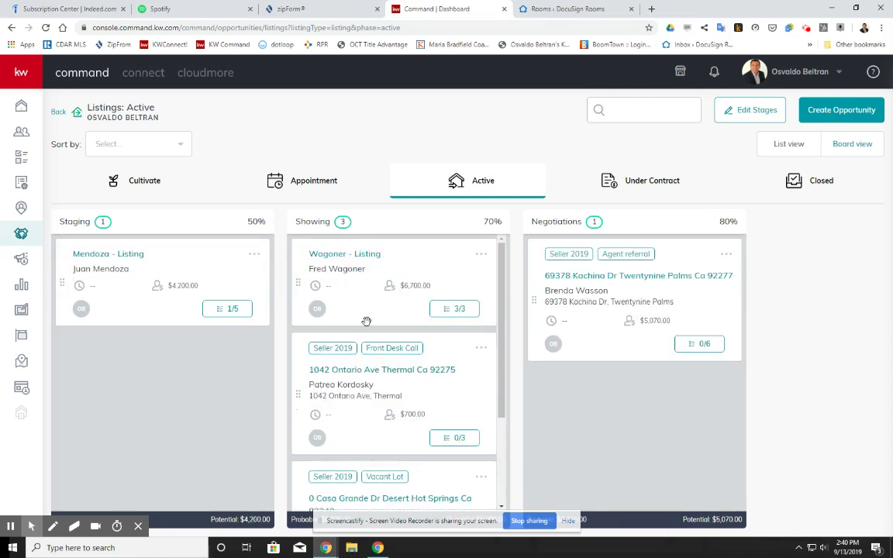
Open the Coachella listing card from the Kept column of Appointment-stage listings
{"action": "scroll", "coordinate": [371, 320], "scroll_direction": "down", "scroll_amount": 3}
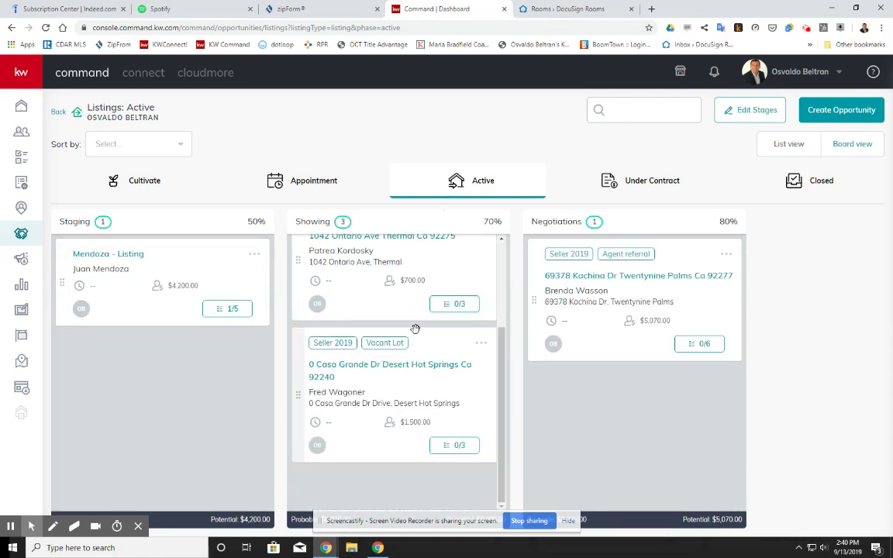
{"action": "scroll", "coordinate": [418, 322], "scroll_direction": "up", "scroll_amount": 3}
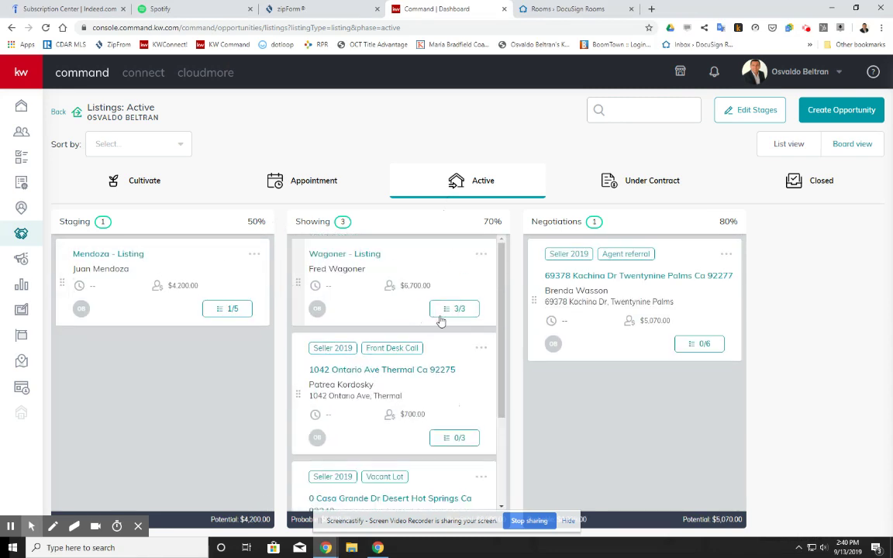
{"action": "left_click", "coordinate": [338, 191]}
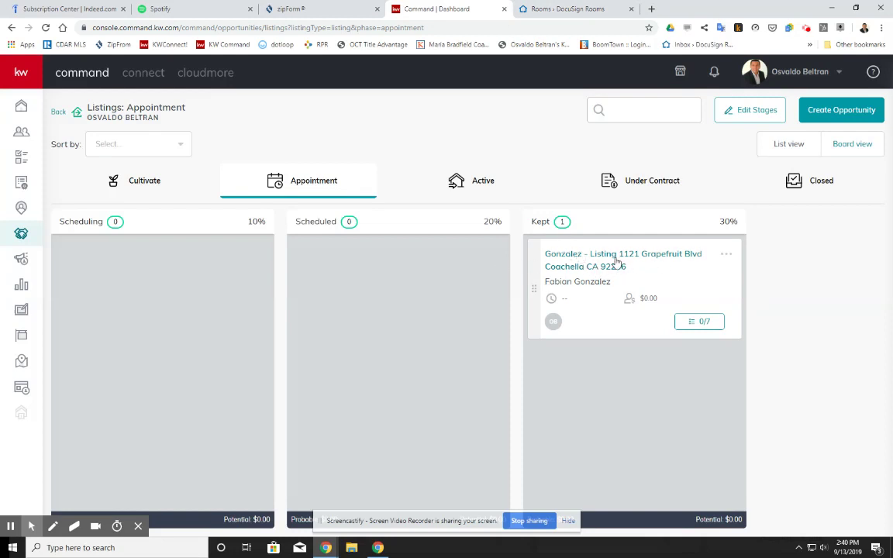
{"action": "left_click", "coordinate": [611, 261]}
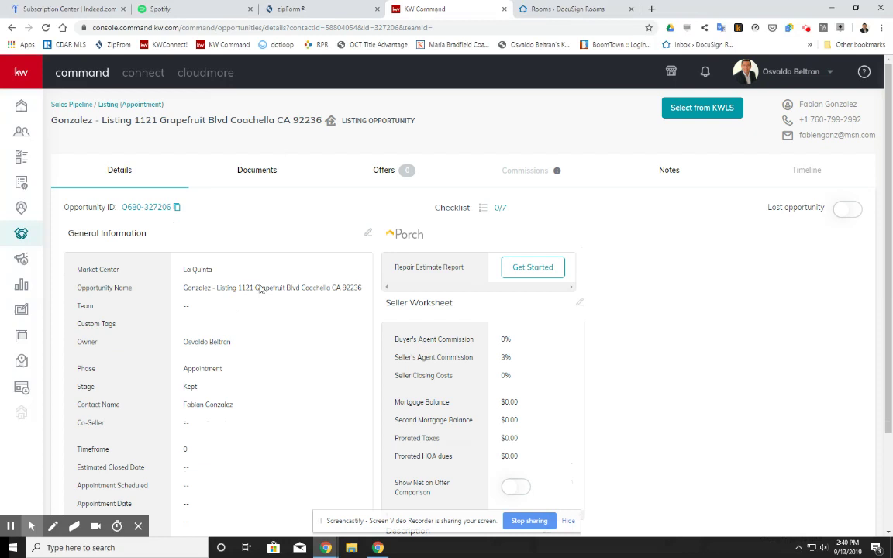
Show the Coachella listing opportunity's Documents tab
{"action": "left_click", "coordinate": [270, 177]}
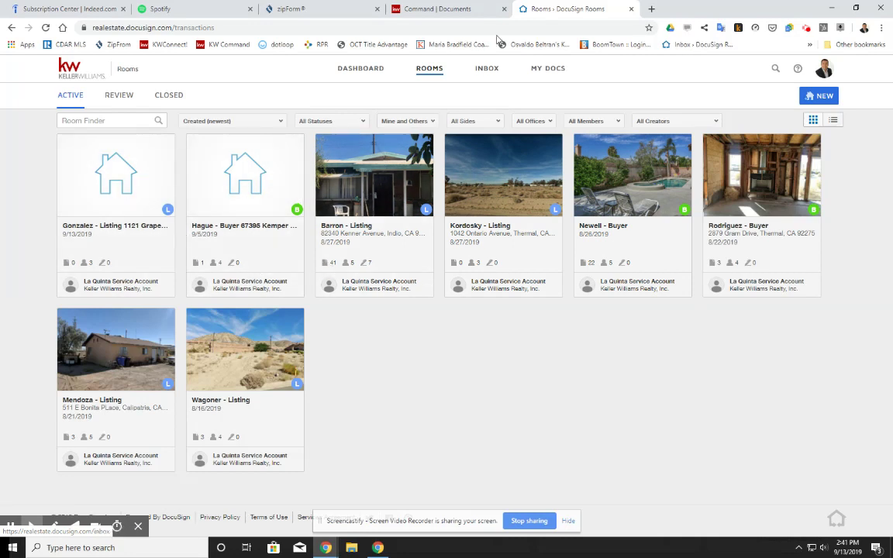
{"action": "left_click", "coordinate": [101, 217]}
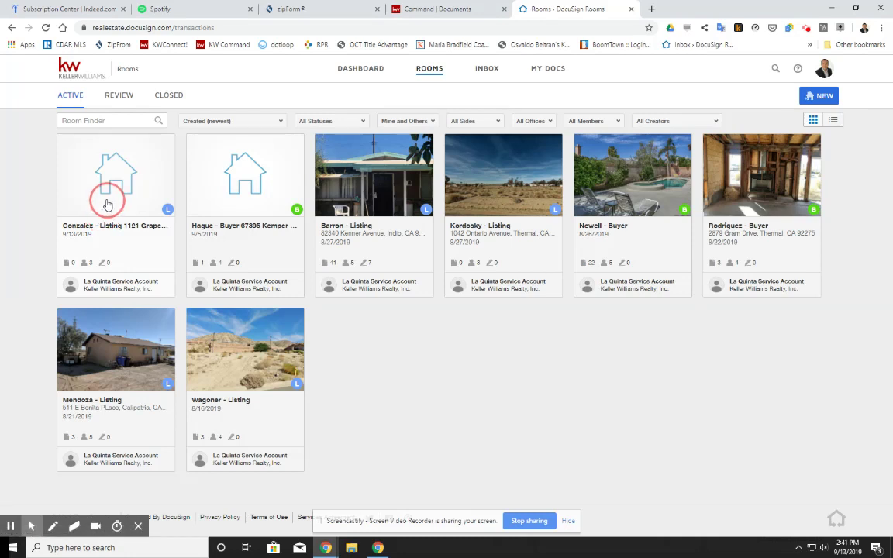
{"action": "left_click", "coordinate": [108, 204]}
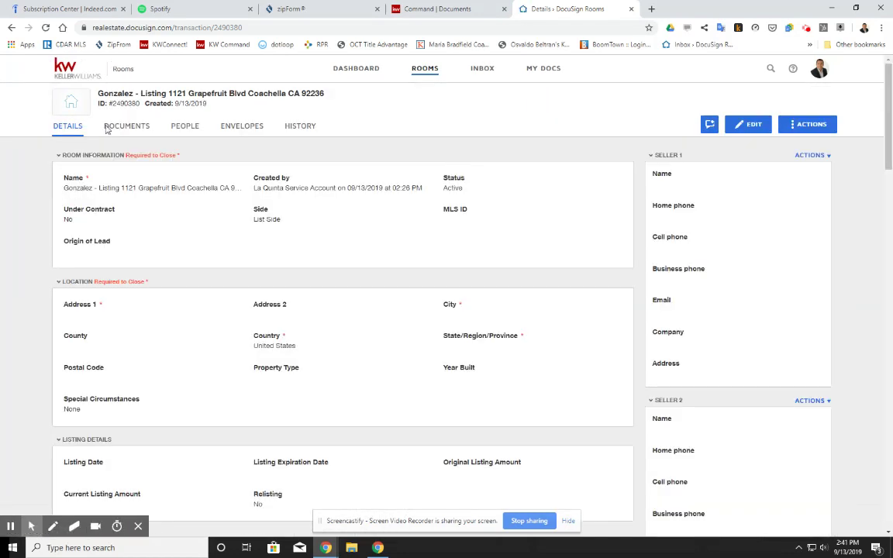
{"action": "left_click", "coordinate": [119, 127]}
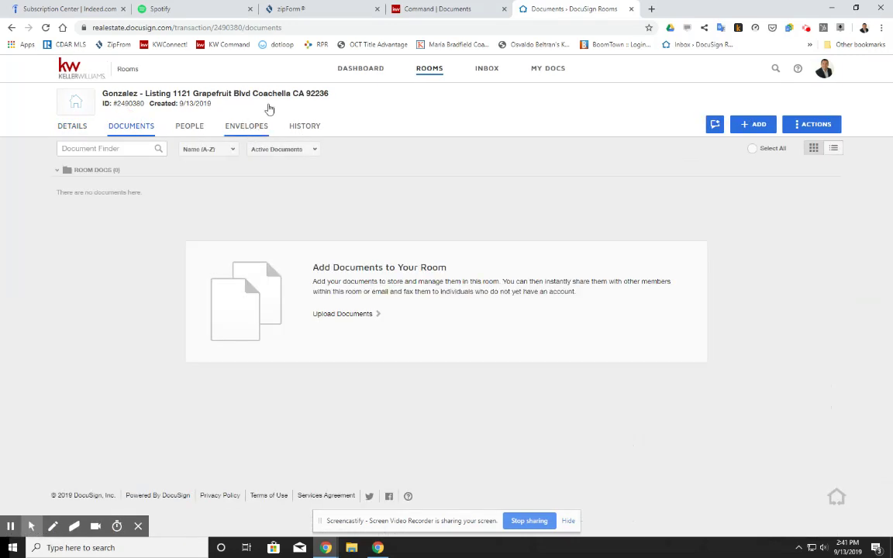
{"action": "mouse_move", "coordinate": [326, 546]}
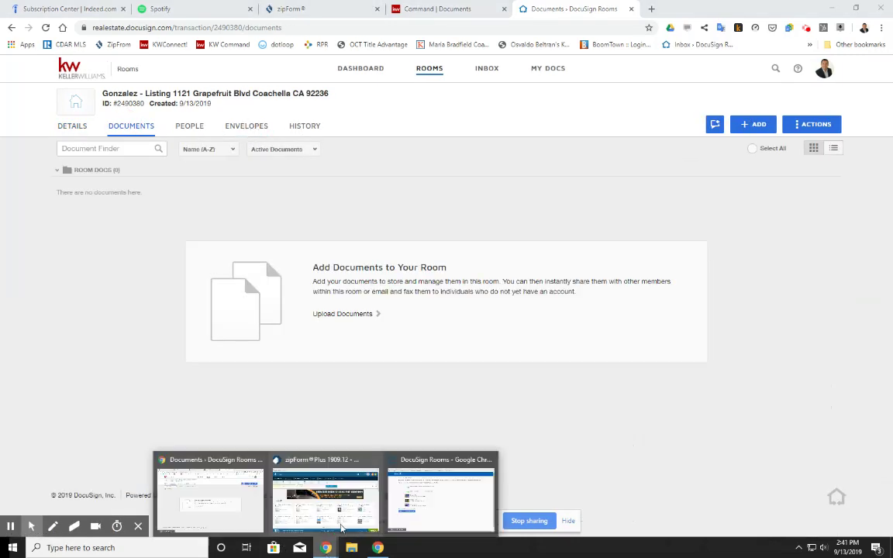
{"action": "left_click", "coordinate": [440, 500]}
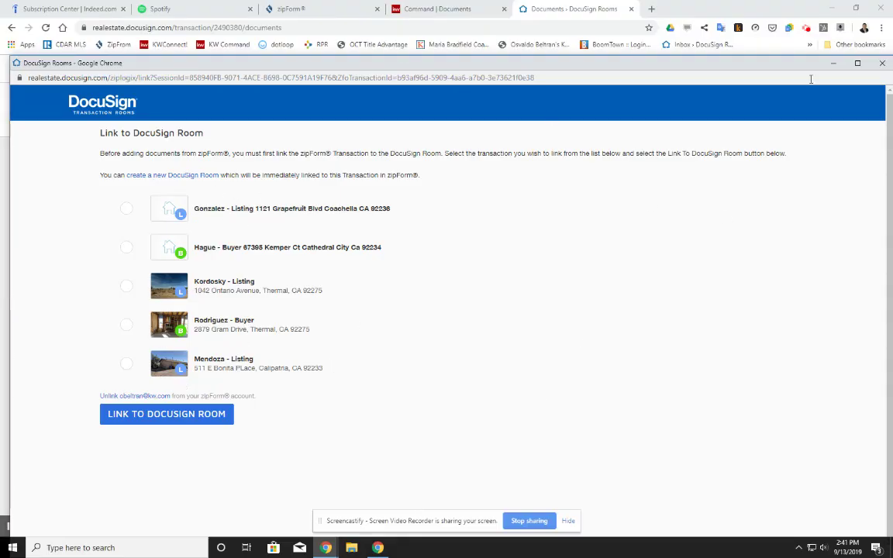
{"action": "left_click", "coordinate": [883, 64]}
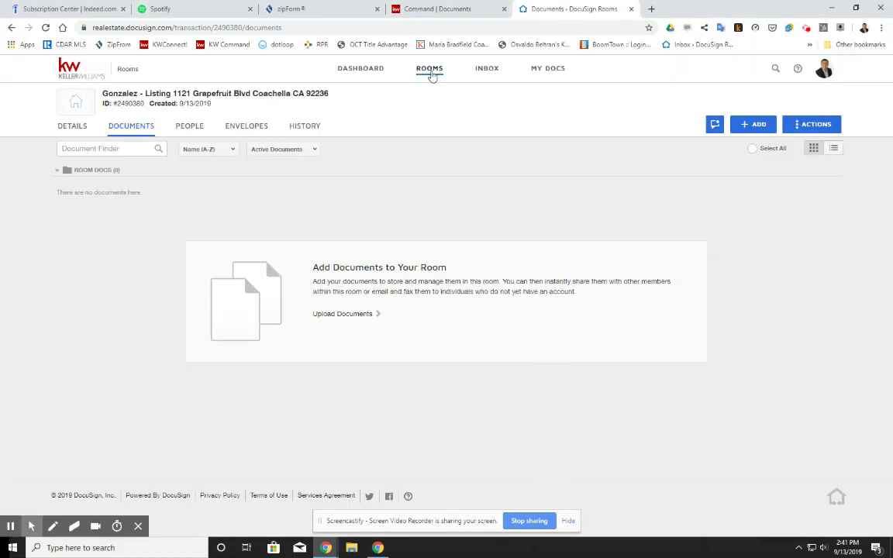
Maximize zipForm Plus and review the Coachella transaction's three forms
{"action": "mouse_move", "coordinate": [329, 548]}
{"action": "left_click", "coordinate": [369, 496]}
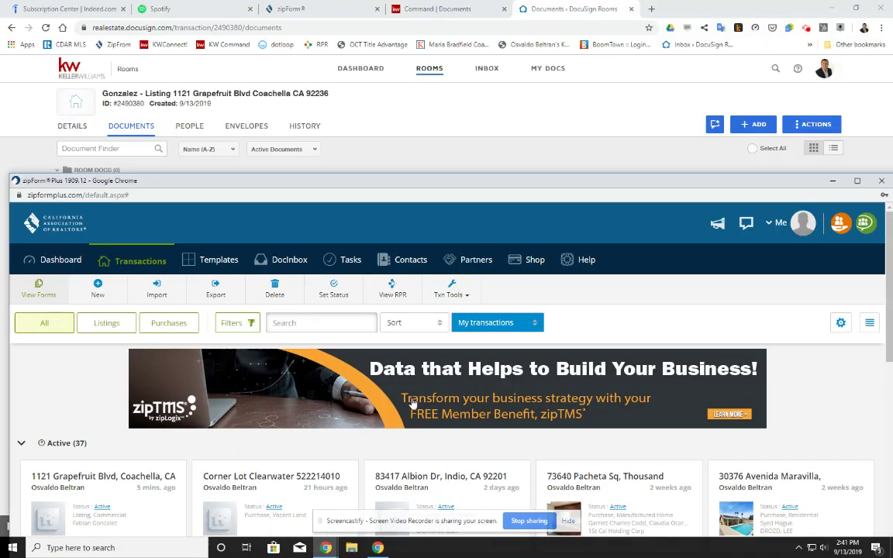
{"action": "left_click", "coordinate": [856, 181]}
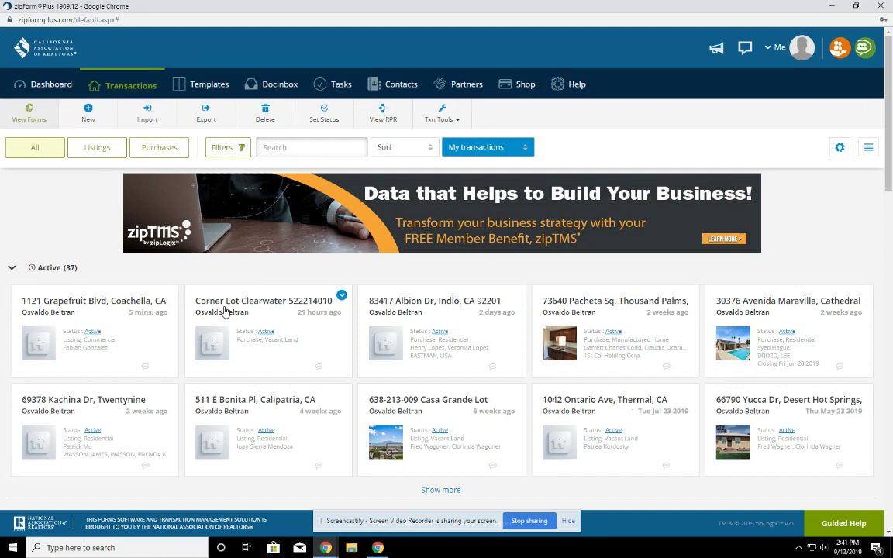
{"action": "left_click", "coordinate": [94, 308]}
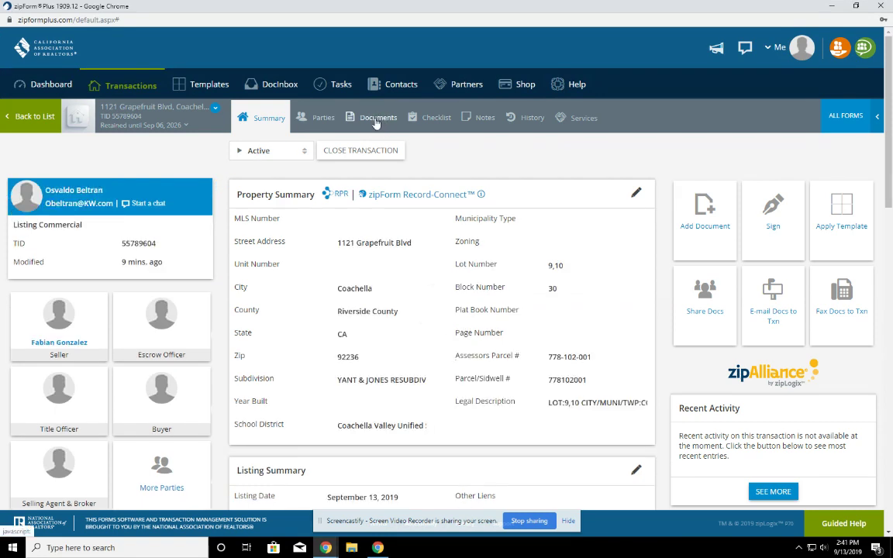
{"action": "left_click", "coordinate": [377, 119]}
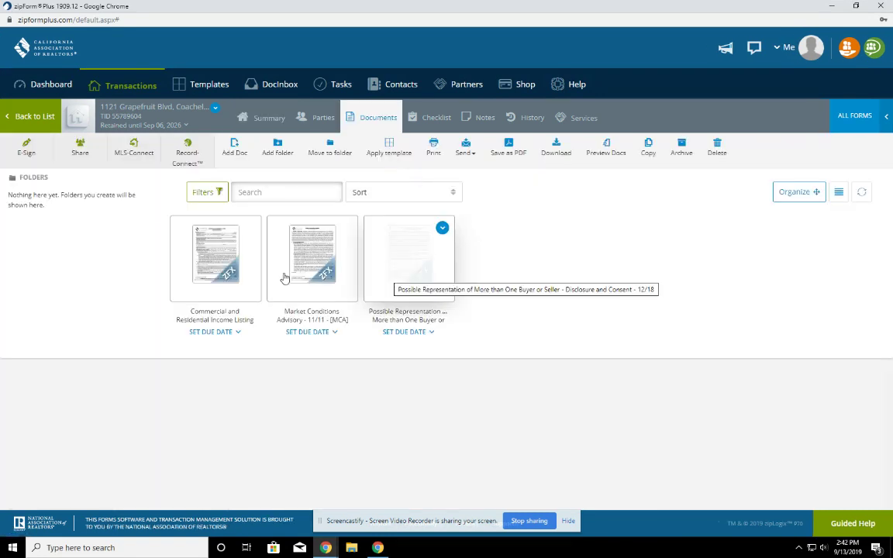
{"action": "left_click", "coordinate": [118, 90]}
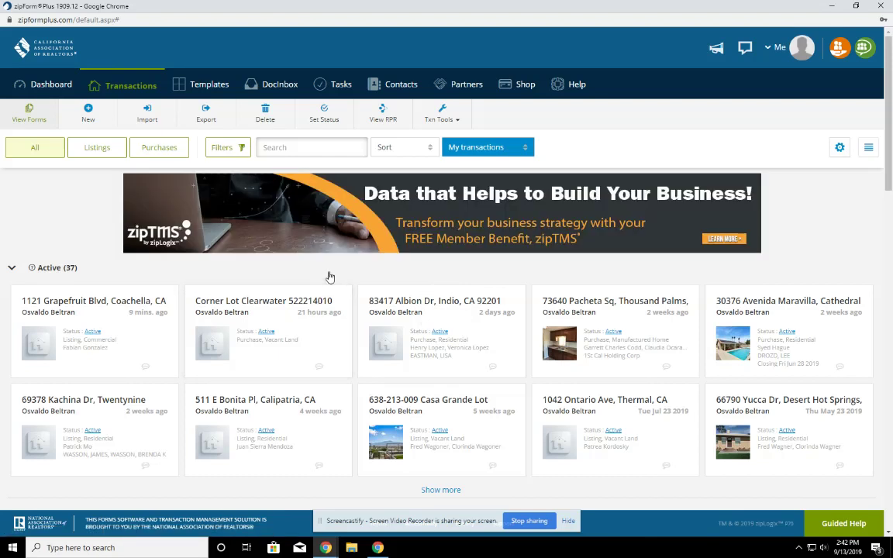
Send the Coachella transaction to DocuSign Transaction Rooms via Send to Other Systems
{"action": "left_click", "coordinate": [168, 295]}
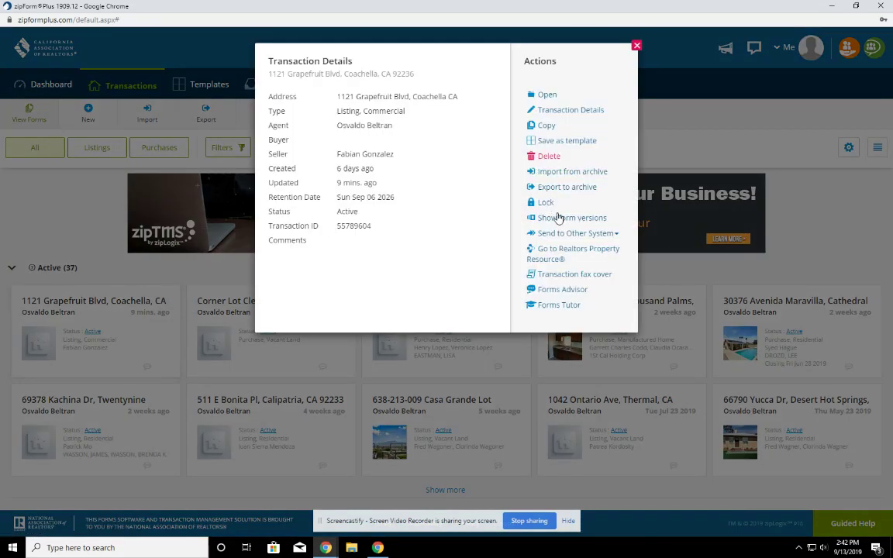
{"action": "left_click", "coordinate": [614, 234]}
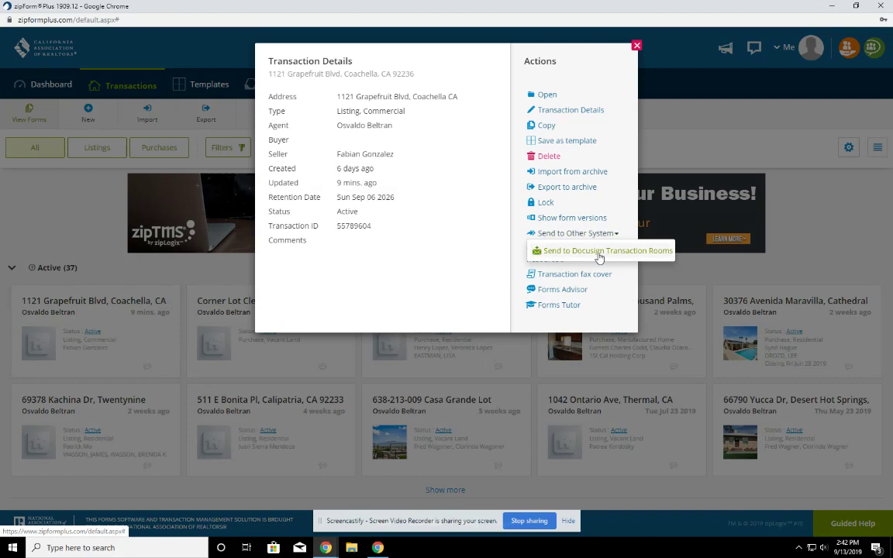
{"action": "left_click", "coordinate": [599, 251]}
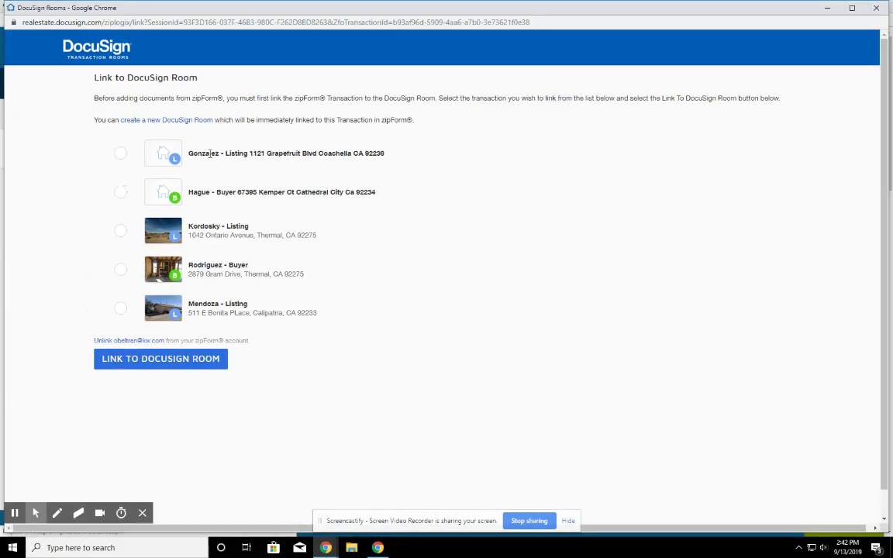
Link the zipForm transaction to the Coachella listing room
{"action": "left_click", "coordinate": [120, 154]}
{"action": "scroll", "coordinate": [118, 155], "scroll_direction": "down", "scroll_amount": 1}
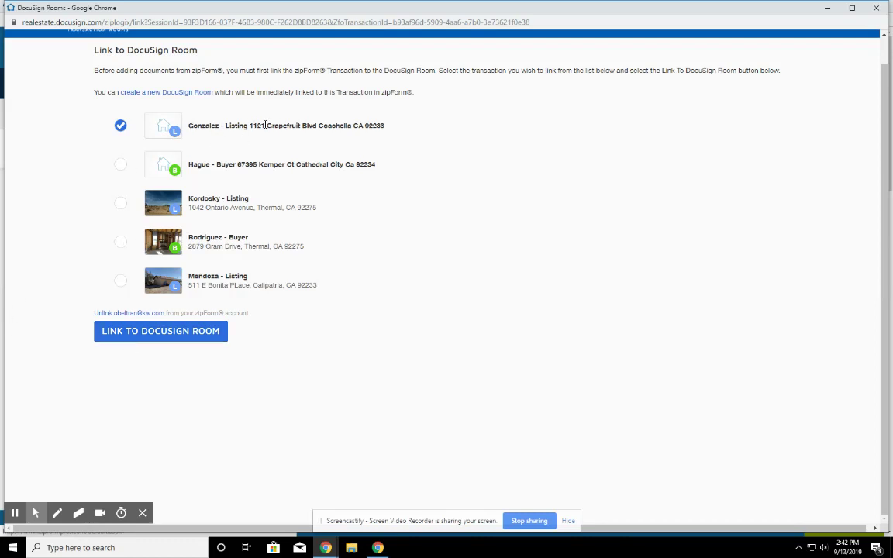
{"action": "left_click", "coordinate": [139, 333]}
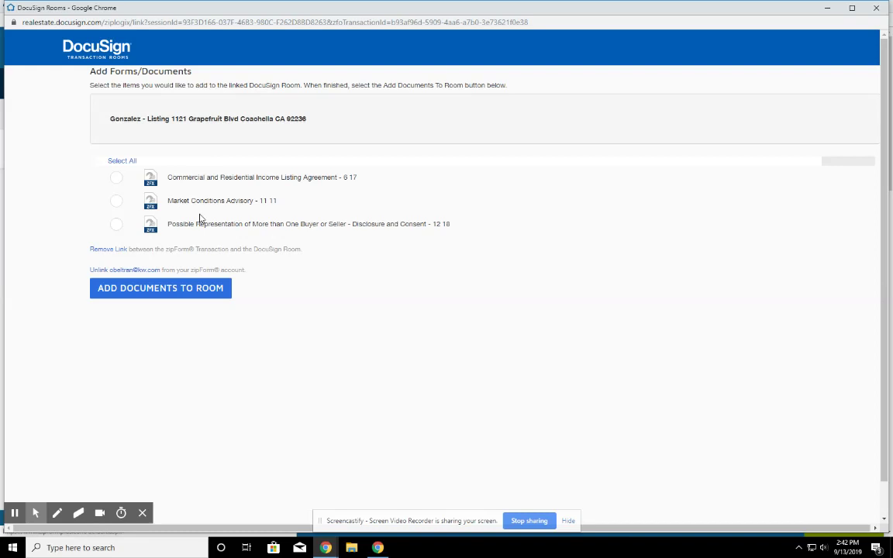
Import the Income Listing Agreement, Market Conditions Advisory and multiple-representation disclosure forms into the room
{"action": "left_click", "coordinate": [117, 177]}
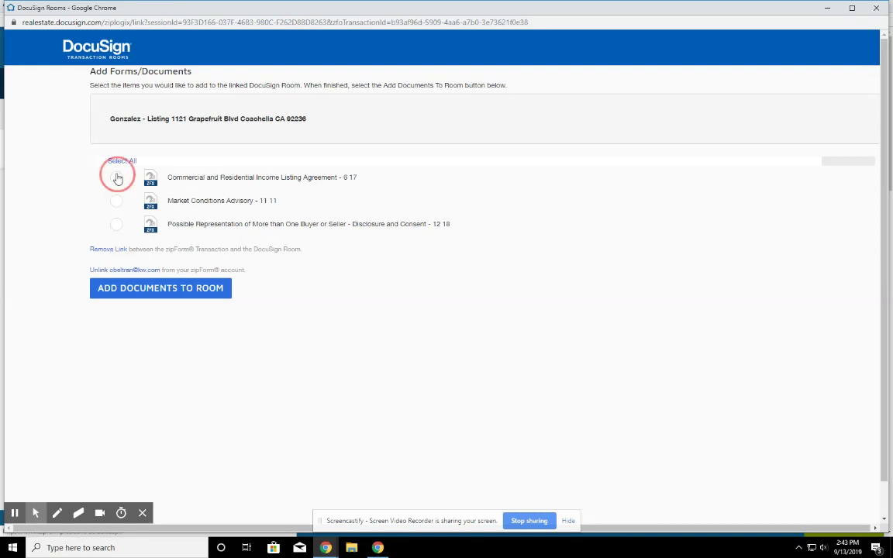
{"action": "left_click", "coordinate": [116, 200]}
{"action": "left_click", "coordinate": [118, 225]}
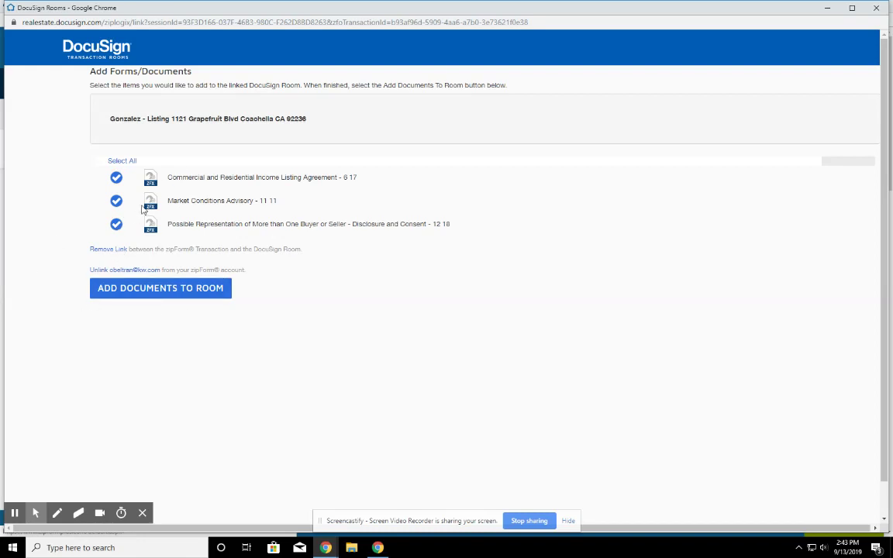
{"action": "left_click", "coordinate": [163, 296]}
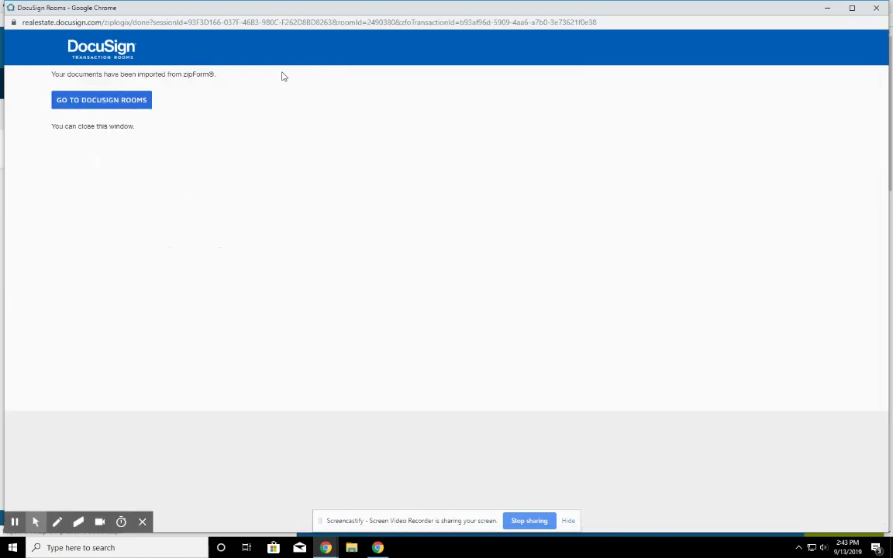
Return to the DocuSign room and reload its documents list
{"action": "left_click", "coordinate": [828, 10]}
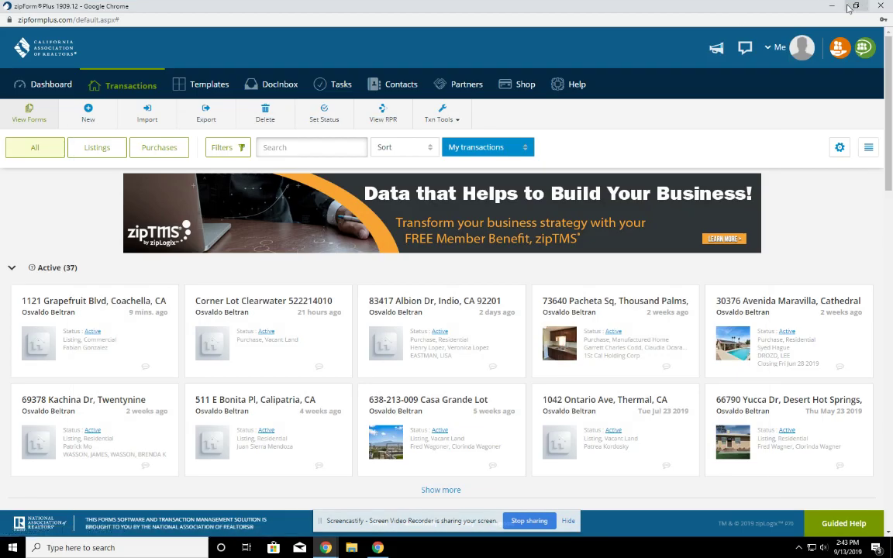
{"action": "key", "text": "alt+Tab"}
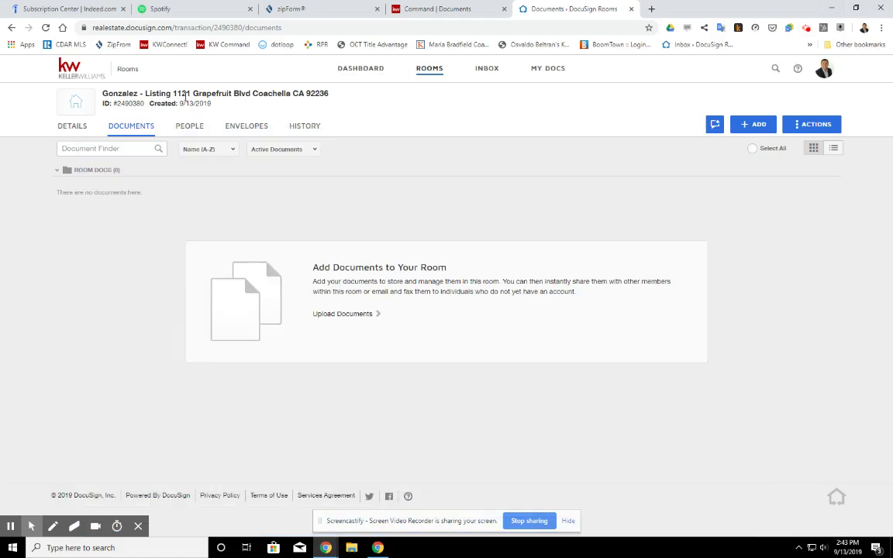
{"action": "left_click", "coordinate": [71, 127]}
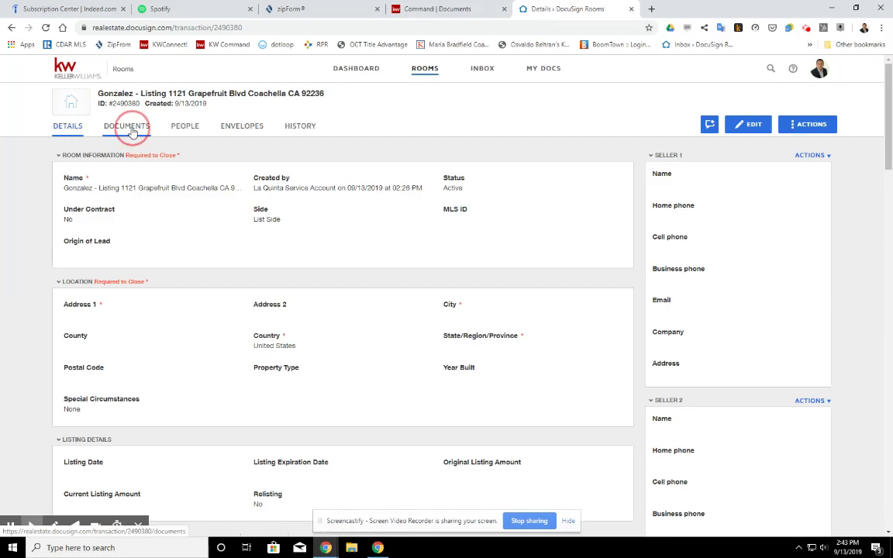
{"action": "left_click", "coordinate": [131, 130]}
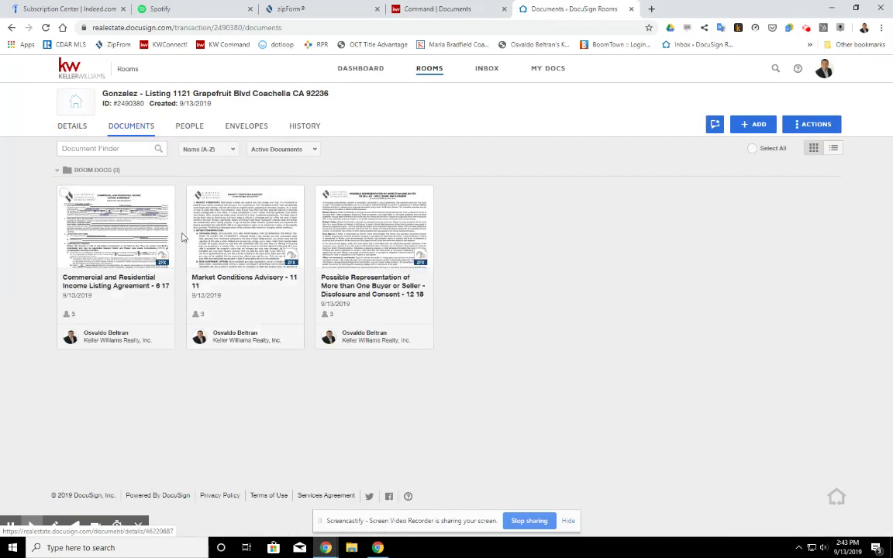
Select the Listing Agreement, Market Conditions Advisory and Possible Representation documents and start an envelope
{"action": "left_click", "coordinate": [65, 193]}
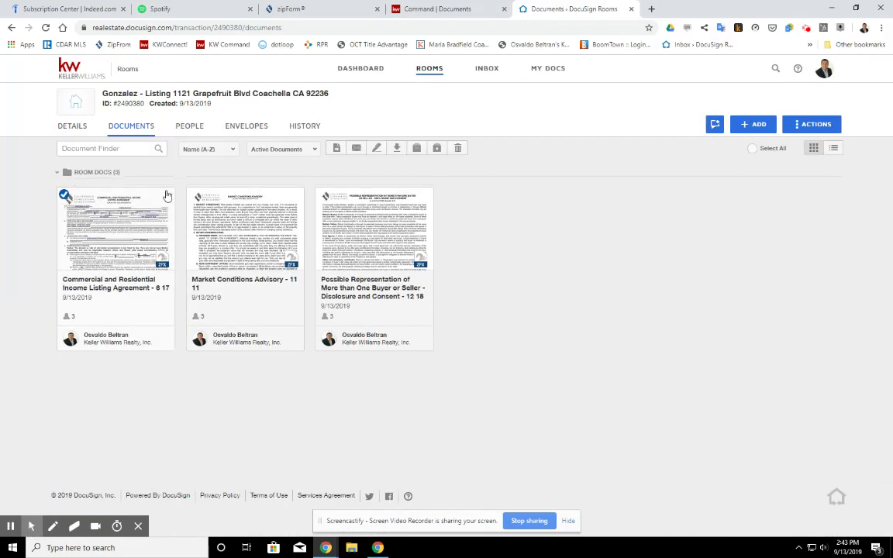
{"action": "left_click", "coordinate": [194, 193]}
{"action": "left_click", "coordinate": [323, 193]}
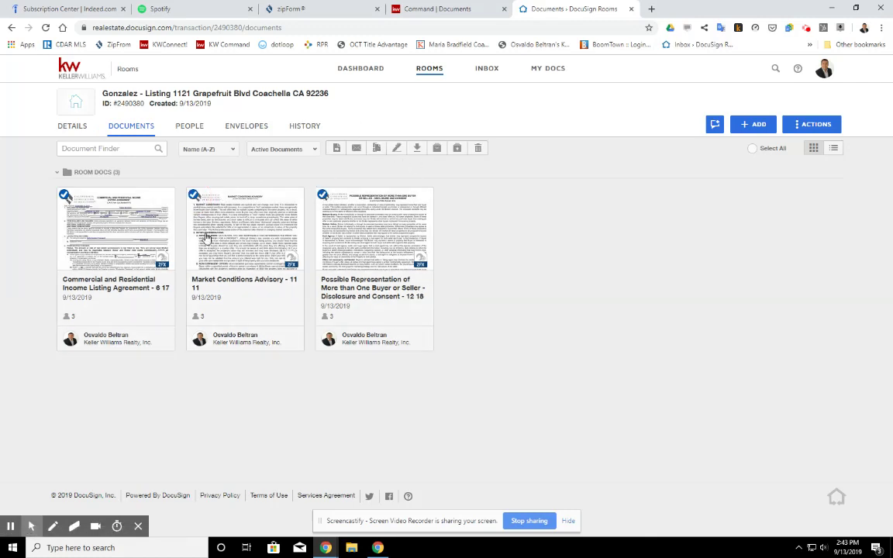
{"action": "left_click", "coordinate": [398, 149]}
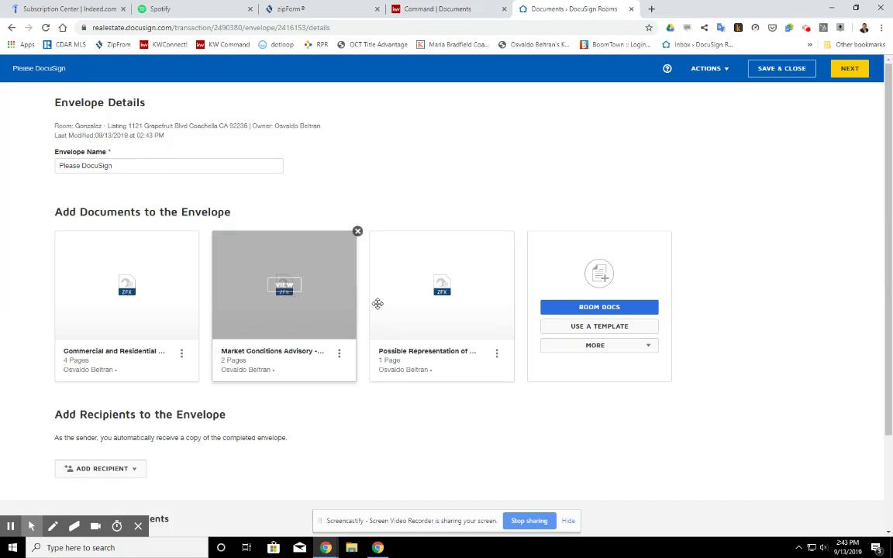
Choose recipients from the pre-tagged roles, trying seller one and then dropping it
{"action": "scroll", "coordinate": [178, 446], "scroll_direction": "down", "scroll_amount": 2}
{"action": "left_click", "coordinate": [116, 364]}
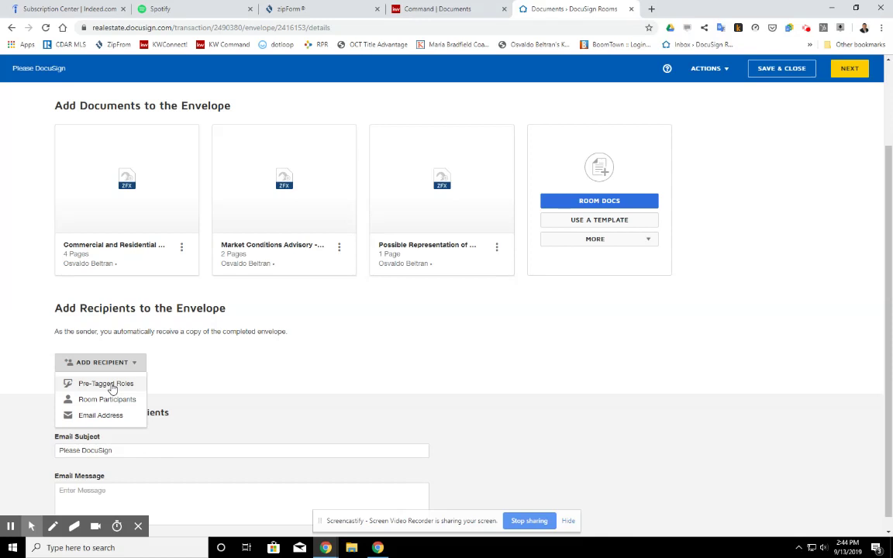
{"action": "left_click", "coordinate": [109, 384]}
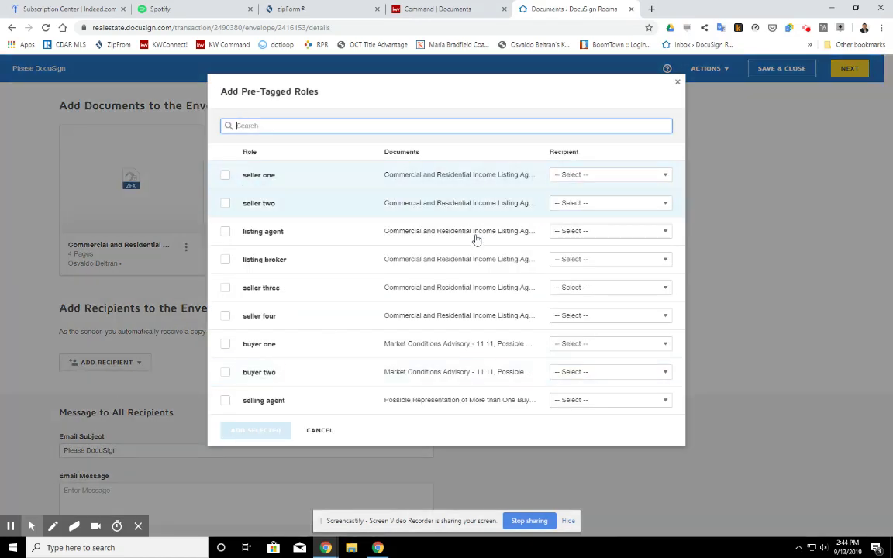
{"action": "left_click", "coordinate": [224, 177]}
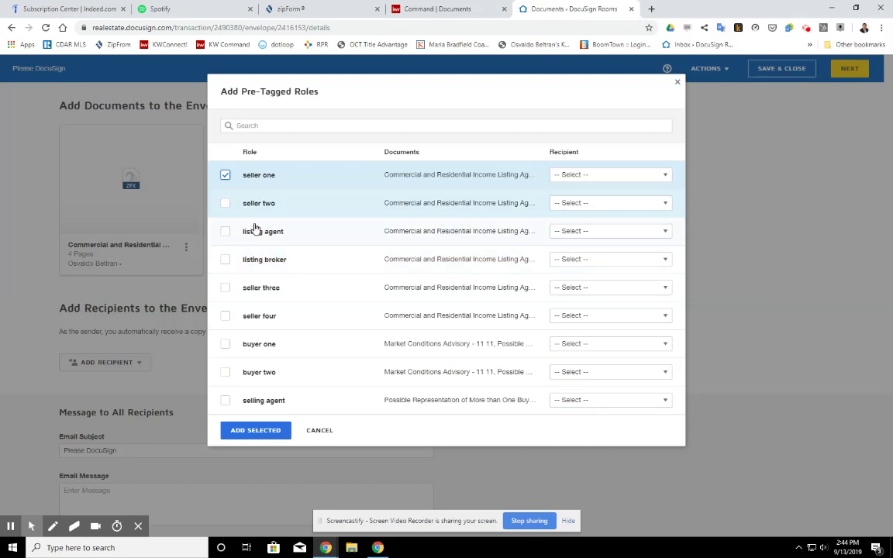
{"action": "left_click", "coordinate": [225, 231]}
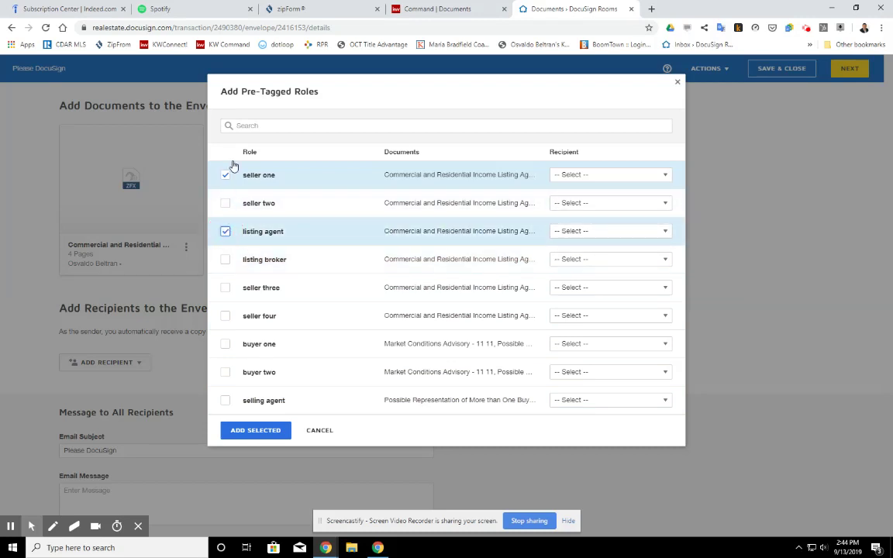
{"action": "left_click", "coordinate": [653, 175]}
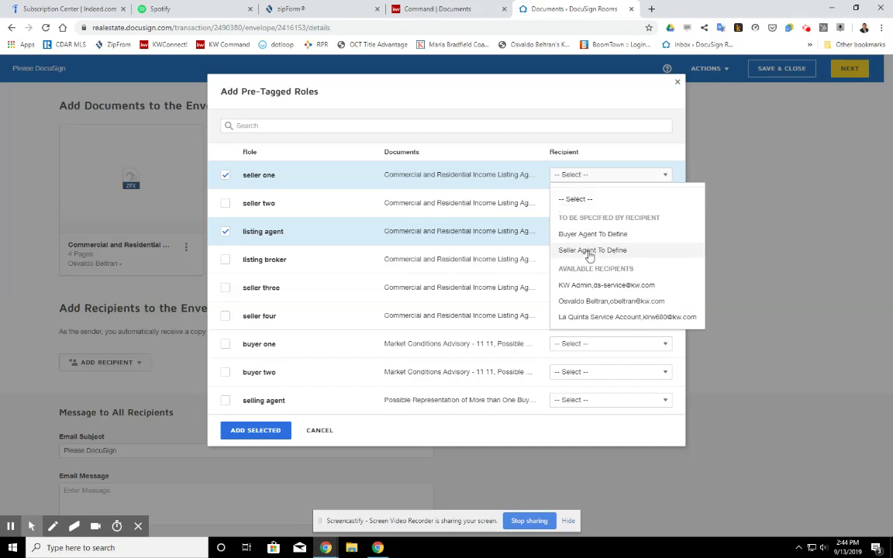
{"action": "left_click", "coordinate": [601, 251]}
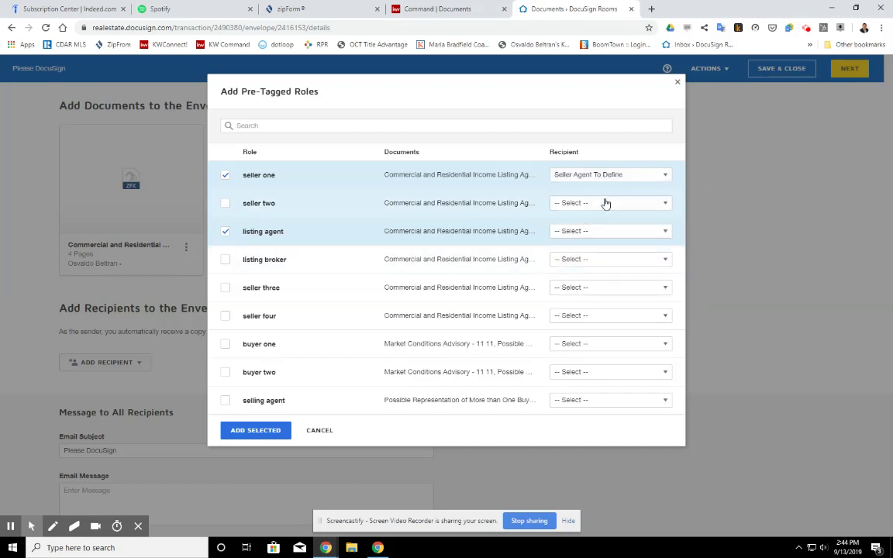
{"action": "left_click", "coordinate": [607, 172]}
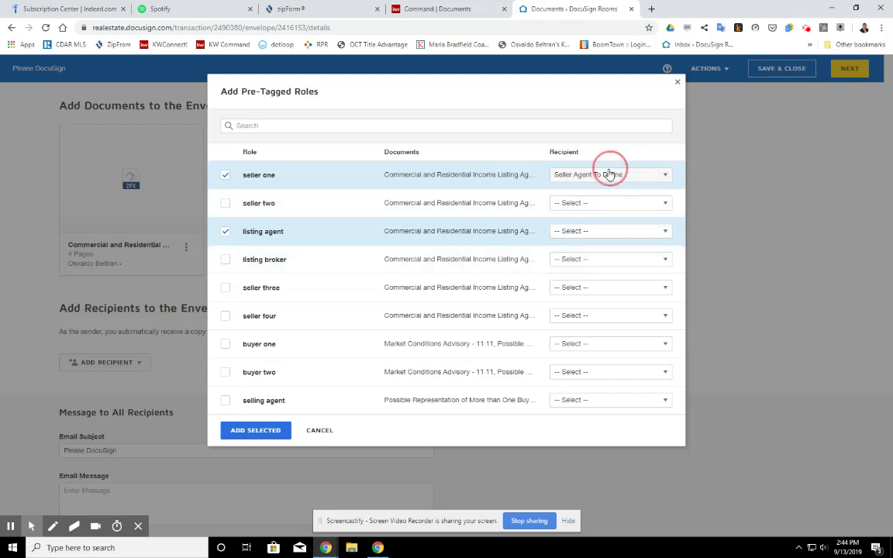
{"action": "left_click", "coordinate": [577, 201]}
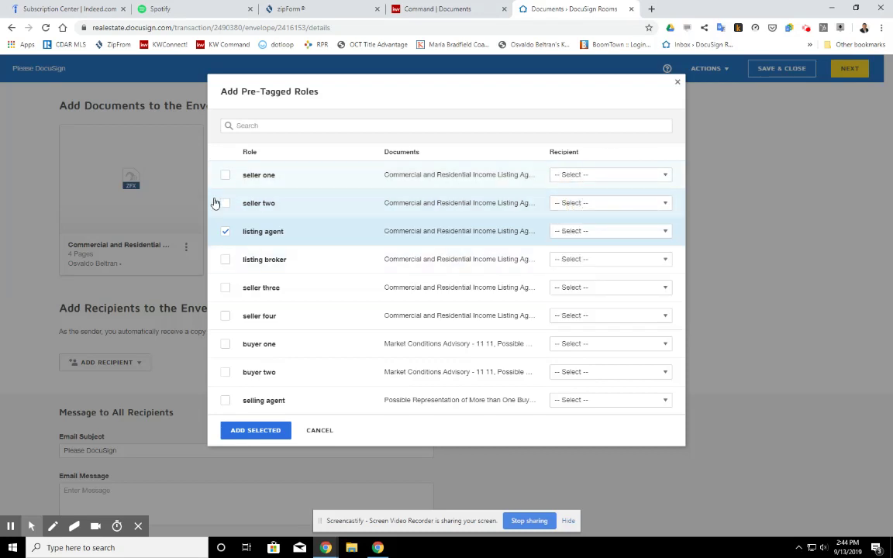
Assign the listing agent role to the agent's own account and add it
{"action": "left_click", "coordinate": [226, 230]}
{"action": "left_click", "coordinate": [226, 230]}
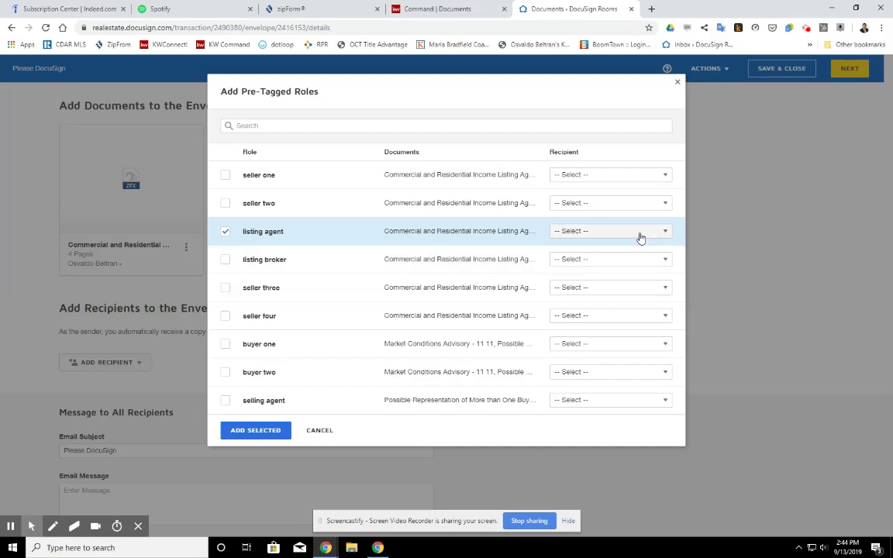
{"action": "left_click", "coordinate": [637, 232]}
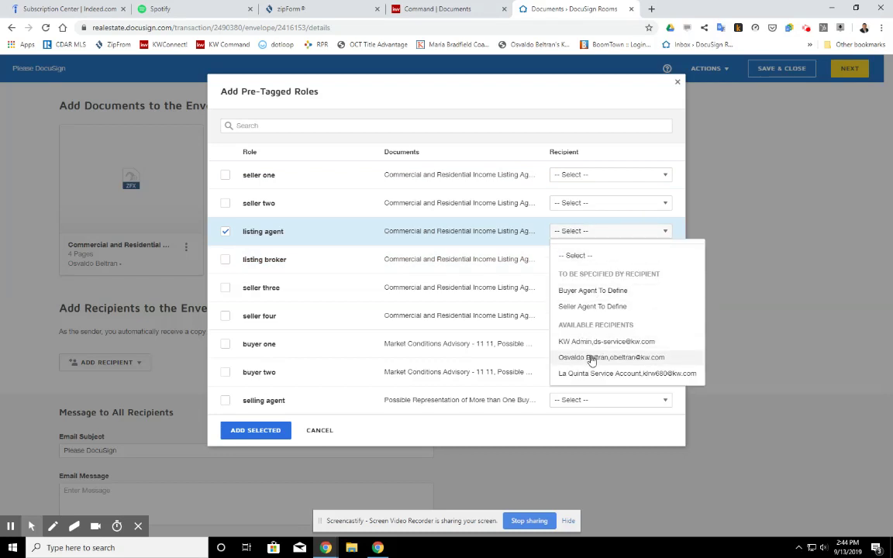
{"action": "left_click", "coordinate": [565, 358]}
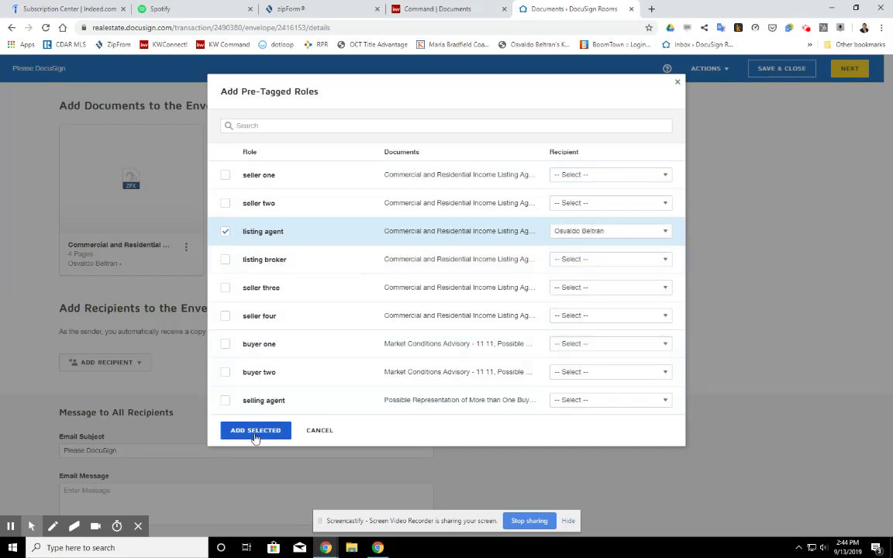
{"action": "left_click", "coordinate": [255, 432]}
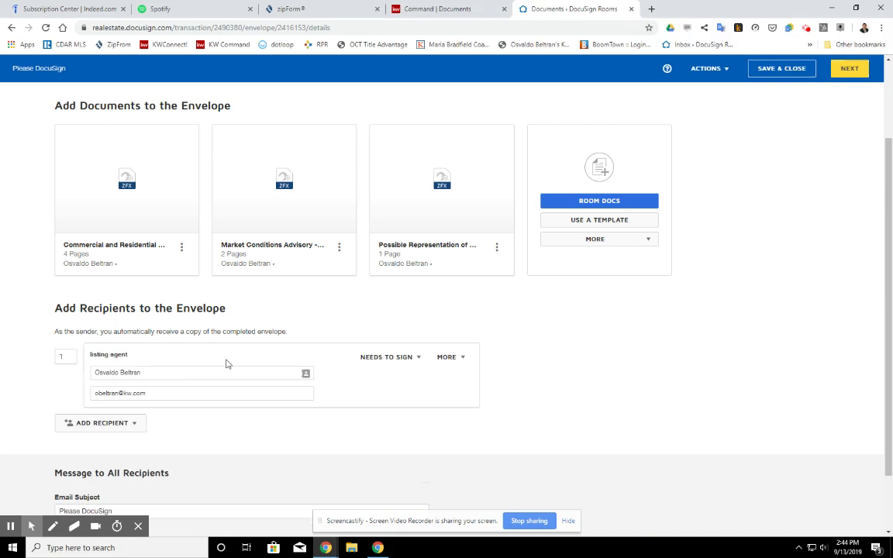
Add the client as a new recipient with their name and e-mail address
{"action": "left_click", "coordinate": [131, 425]}
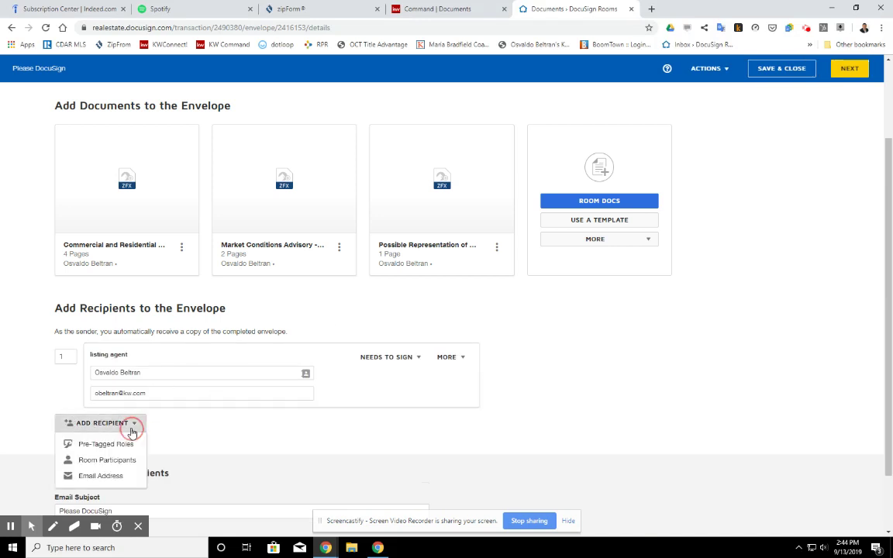
{"action": "left_click", "coordinate": [92, 475]}
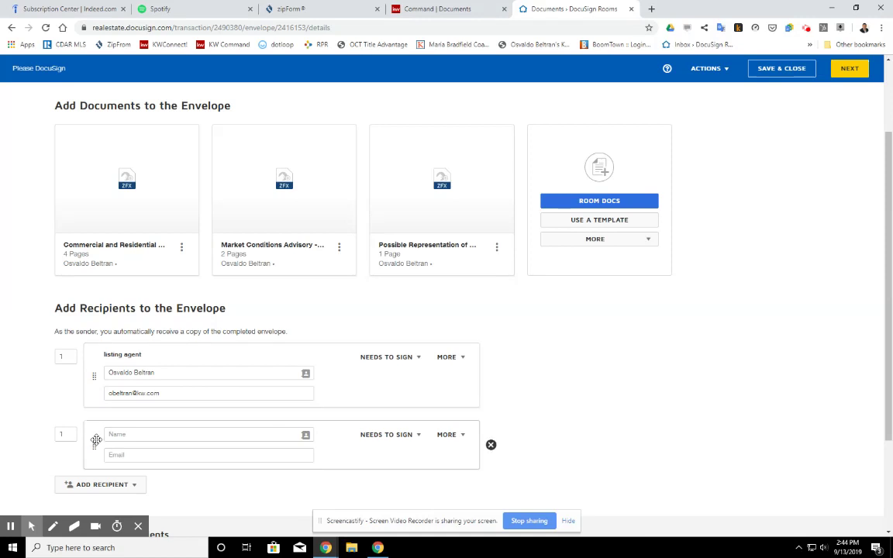
{"action": "left_click", "coordinate": [175, 433]}
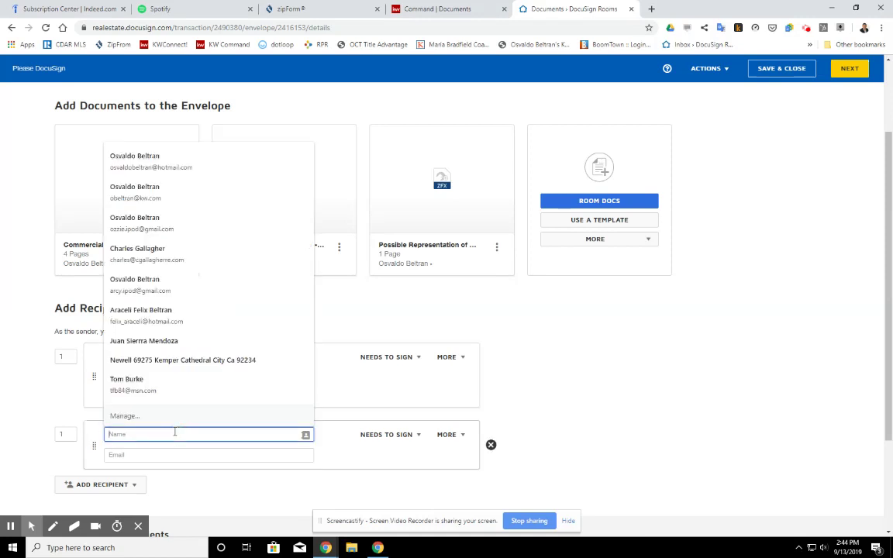
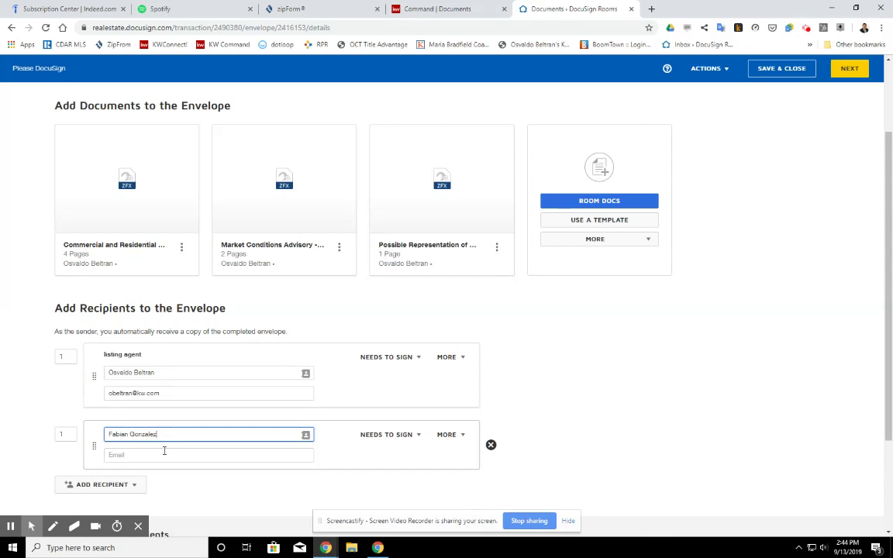
{"action": "left_click", "coordinate": [164, 450]}
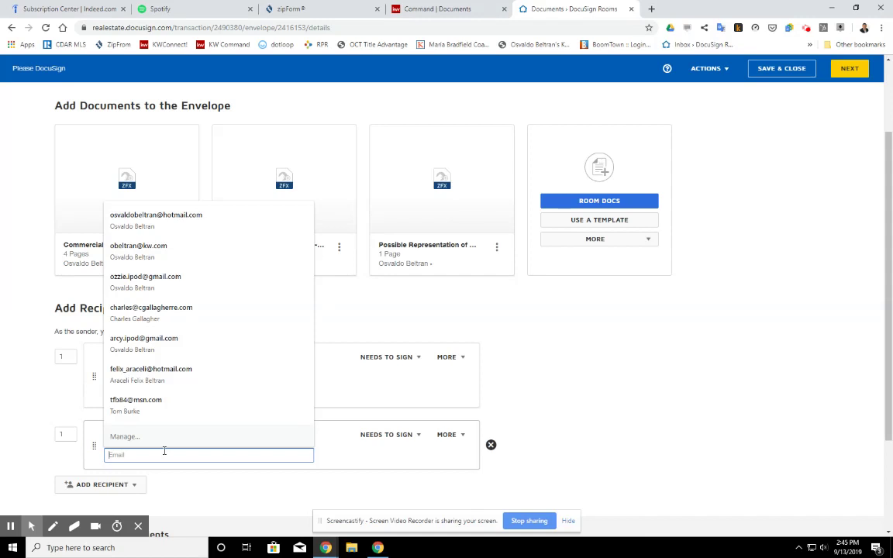
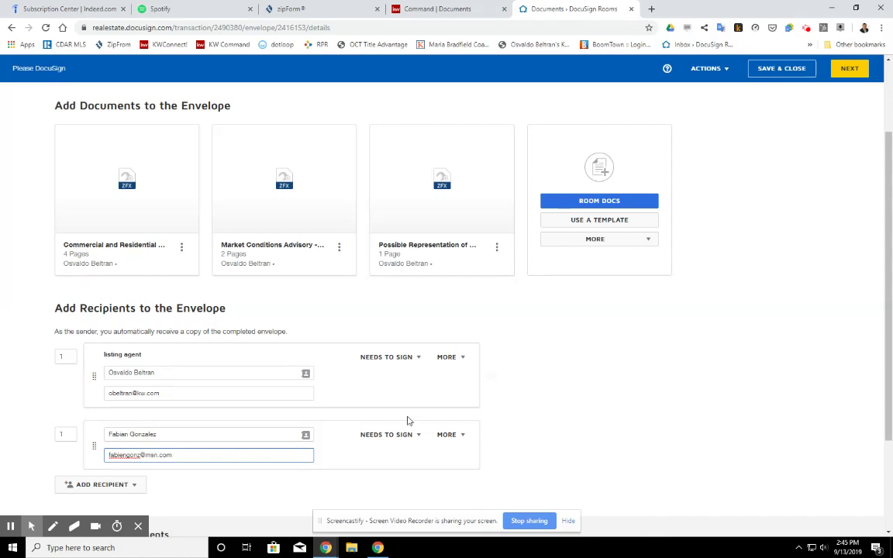
Reorder signers so the client signs first and the listing agent second
{"action": "left_click_drag", "start_coordinate": [91, 442], "coordinate": [73, 425]}
{"action": "left_click", "coordinate": [69, 421]}
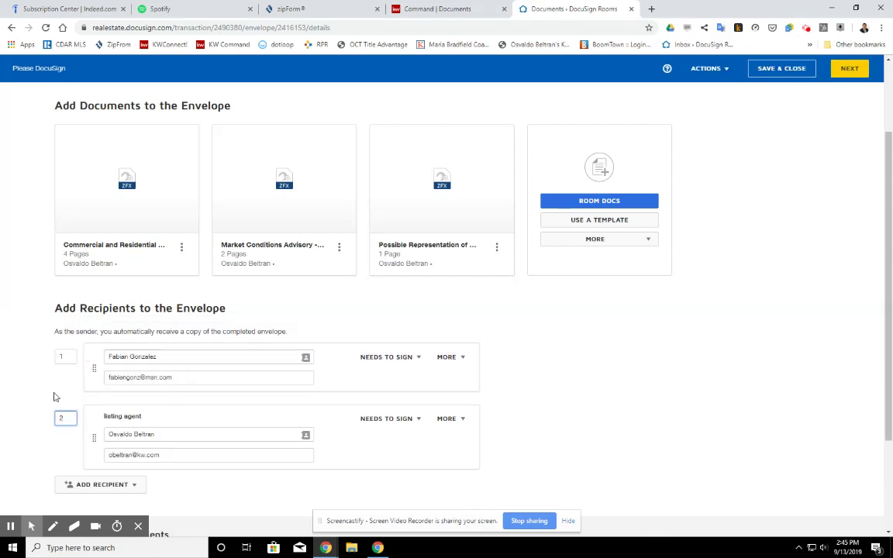
{"action": "type", "text": "2"}
{"action": "left_click", "coordinate": [69, 388]}
Keep the client as a signer and reveal the extra recipient options
{"action": "left_click", "coordinate": [417, 358]}
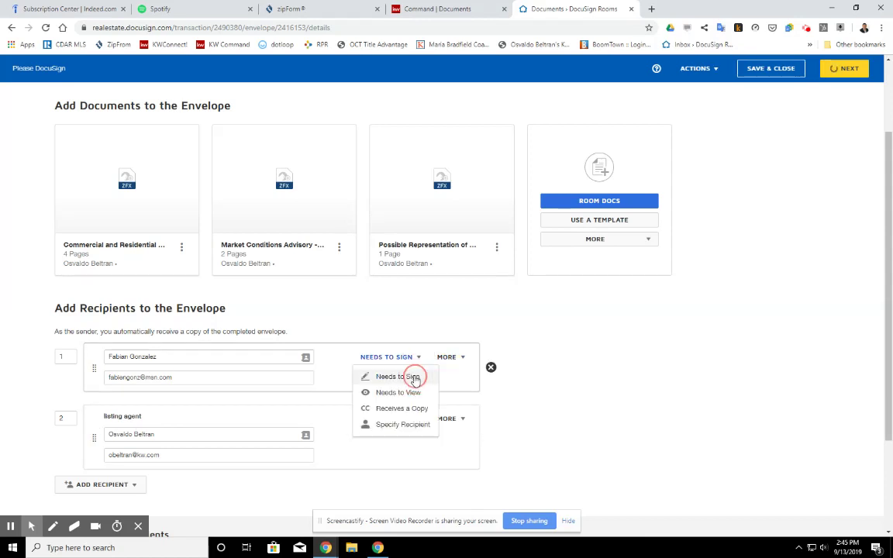
{"action": "left_click", "coordinate": [393, 365]}
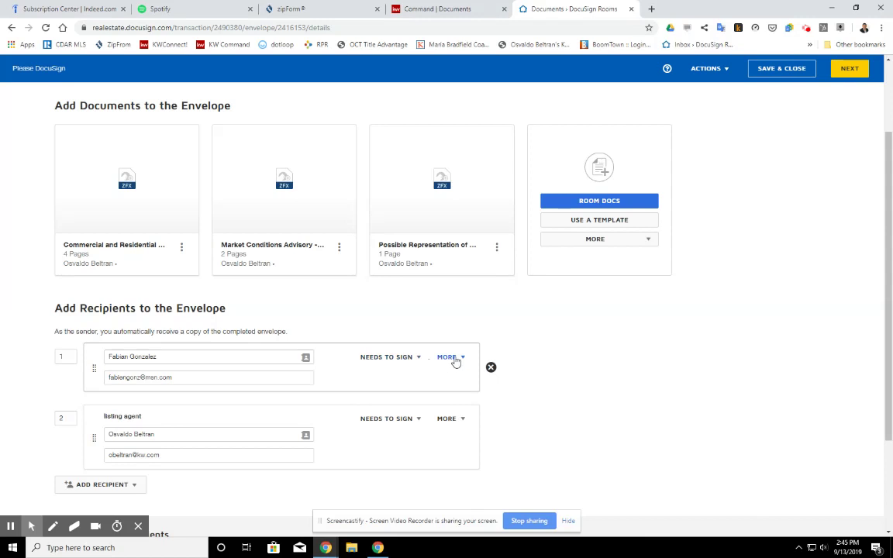
{"action": "left_click", "coordinate": [453, 358]}
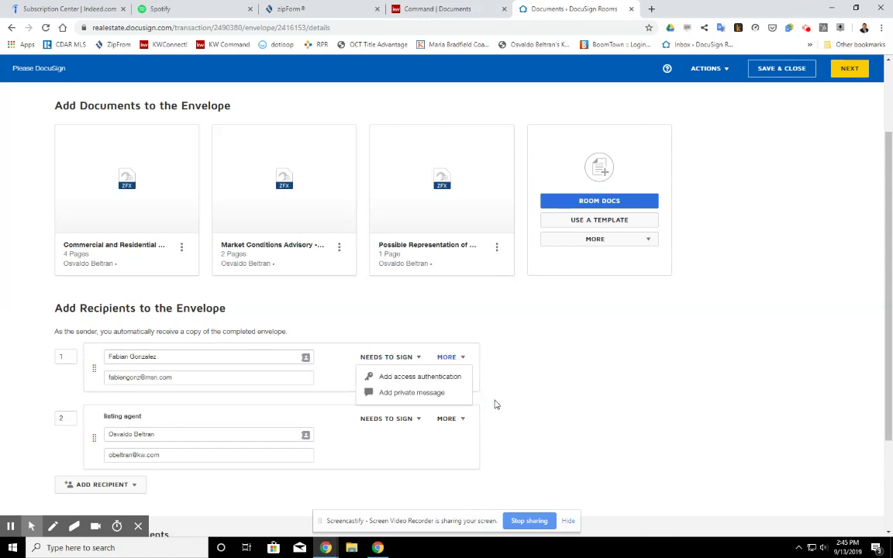
Write the message 'Please review and sign listing agreement, call me if you have any questions.', fixing 'reveiw'
{"action": "scroll", "coordinate": [385, 438], "scroll_direction": "down", "scroll_amount": 3}
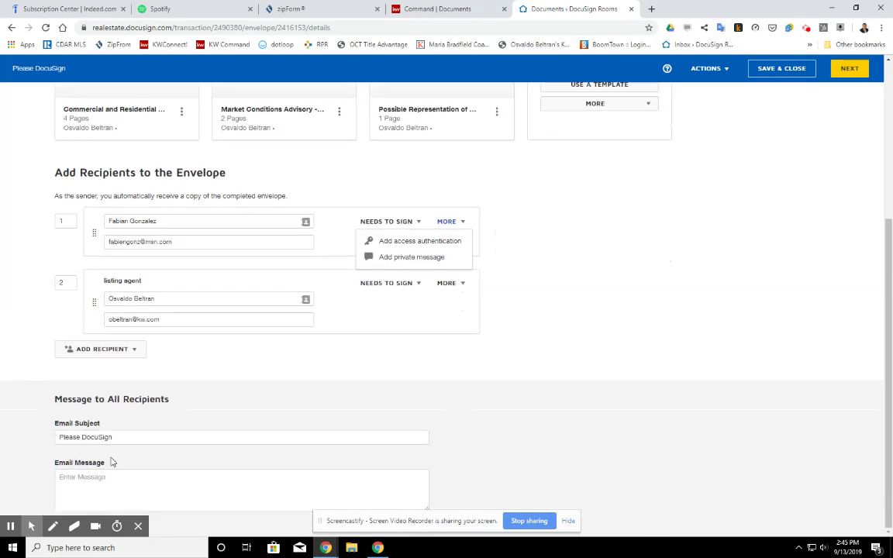
{"action": "left_click", "coordinate": [113, 484]}
{"action": "type", "text": "PL"}
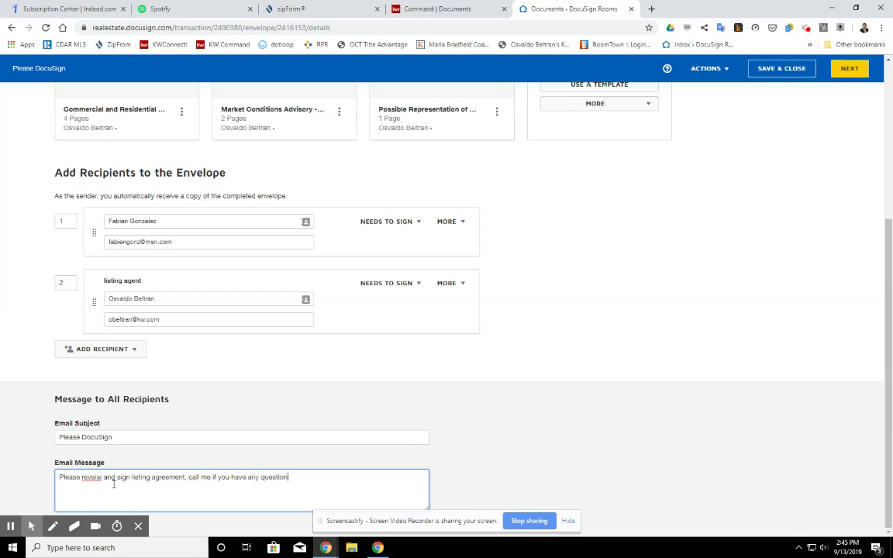
{"action": "right_click", "coordinate": [93, 478]}
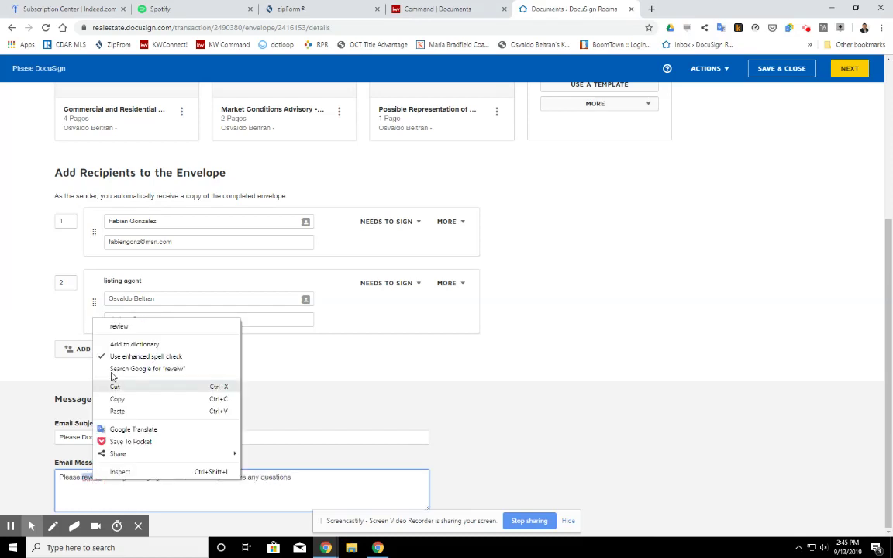
{"action": "left_click", "coordinate": [111, 307]}
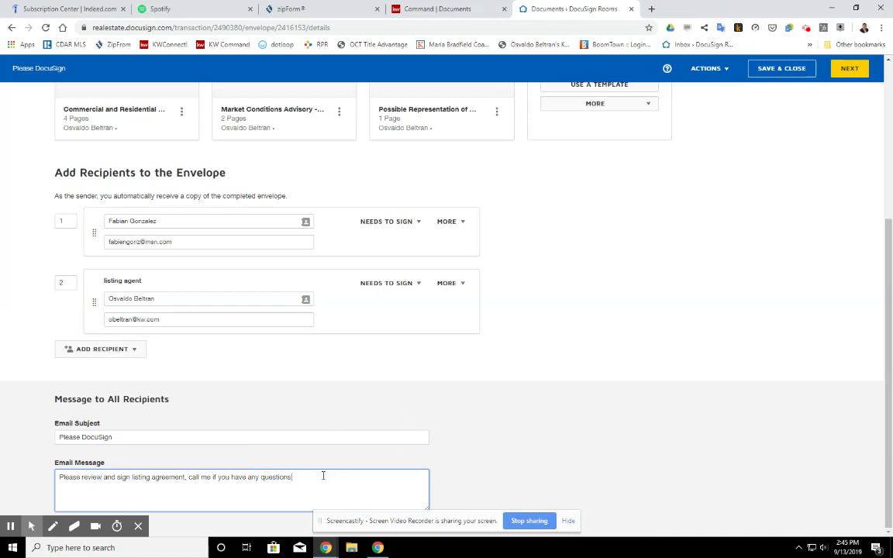
Continue from the envelope details to the next step
{"action": "scroll", "coordinate": [542, 387], "scroll_direction": "up", "scroll_amount": 3}
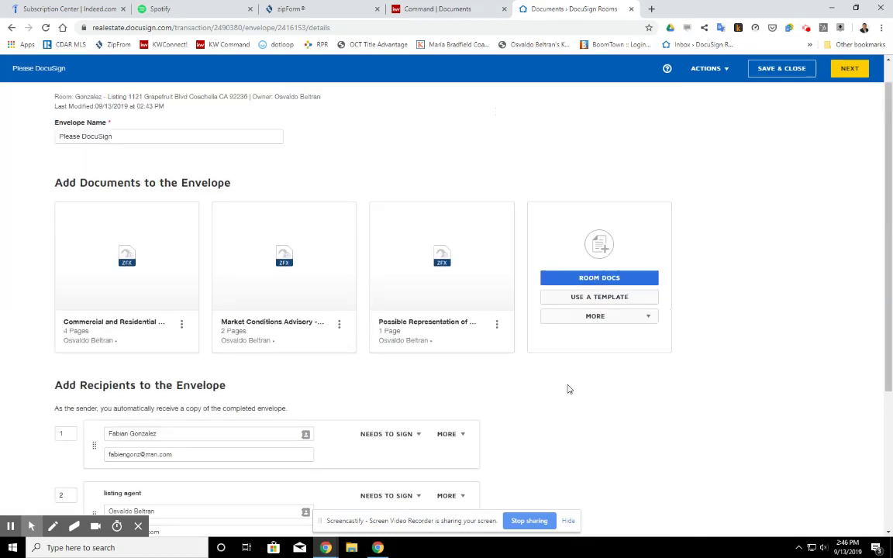
{"action": "scroll", "coordinate": [530, 295], "scroll_direction": "down", "scroll_amount": 3}
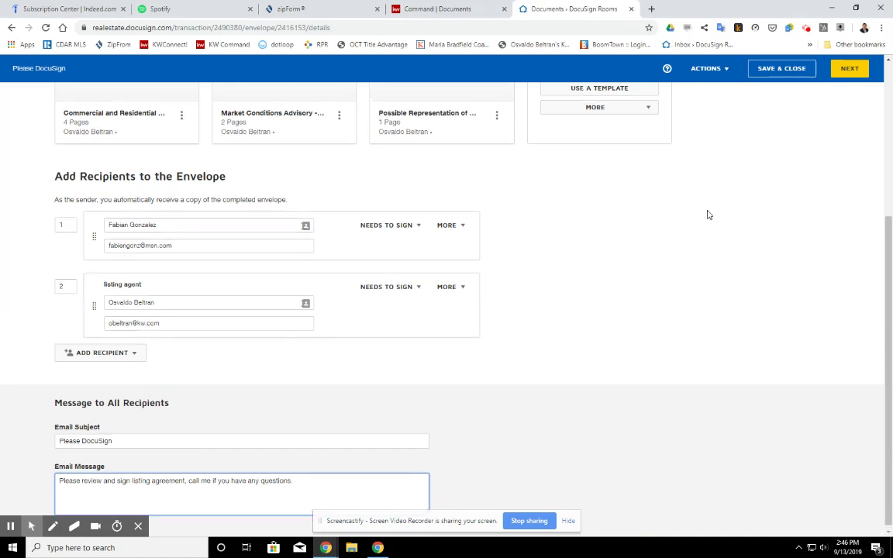
{"action": "scroll", "coordinate": [516, 299], "scroll_direction": "up", "scroll_amount": 3}
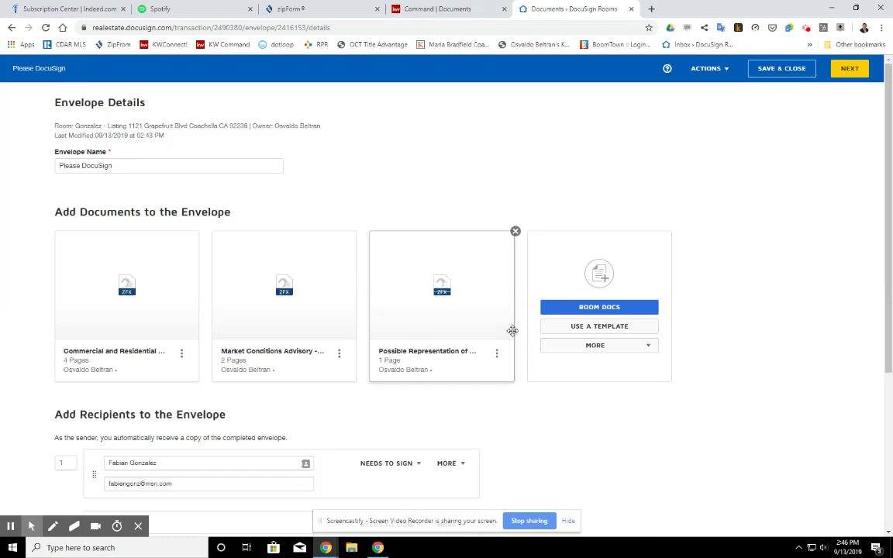
{"action": "scroll", "coordinate": [303, 402], "scroll_direction": "down", "scroll_amount": 3}
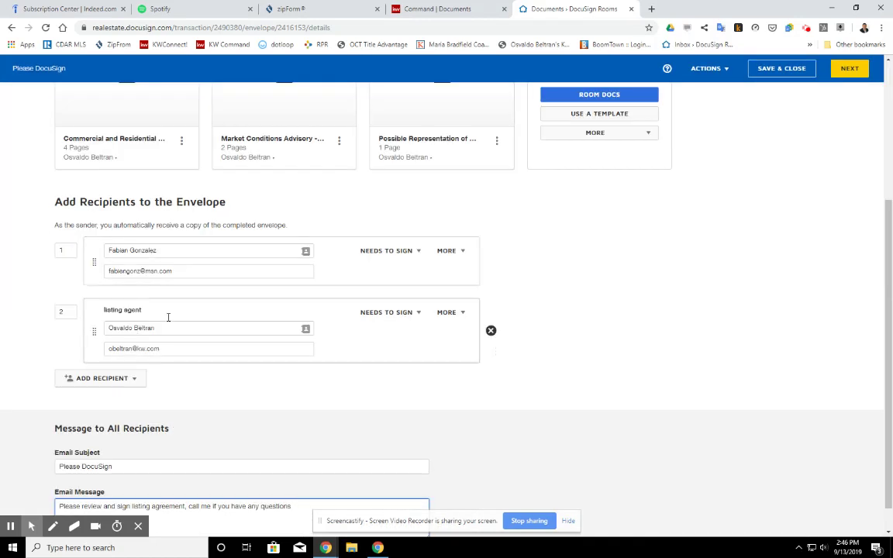
{"action": "scroll", "coordinate": [432, 366], "scroll_direction": "down", "scroll_amount": 1}
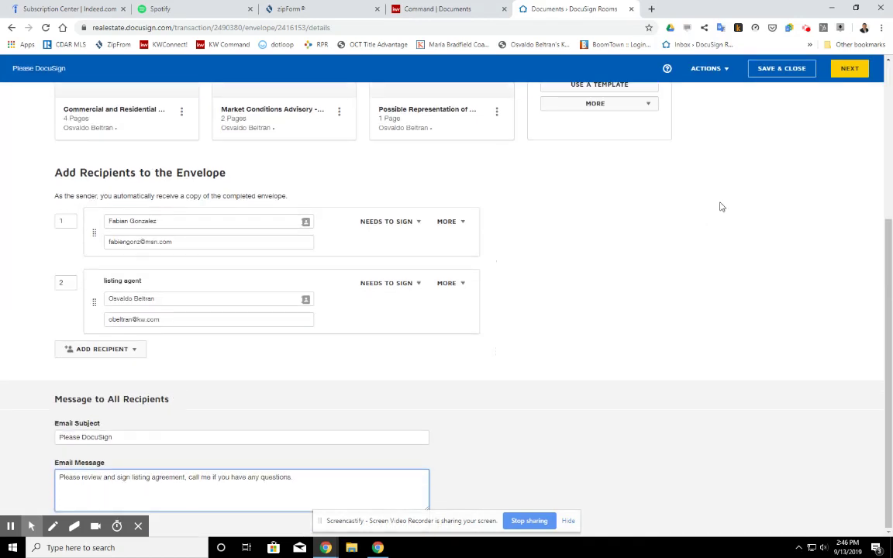
{"action": "scroll", "coordinate": [775, 147], "scroll_direction": "up", "scroll_amount": 3}
{"action": "left_click", "coordinate": [849, 69]}
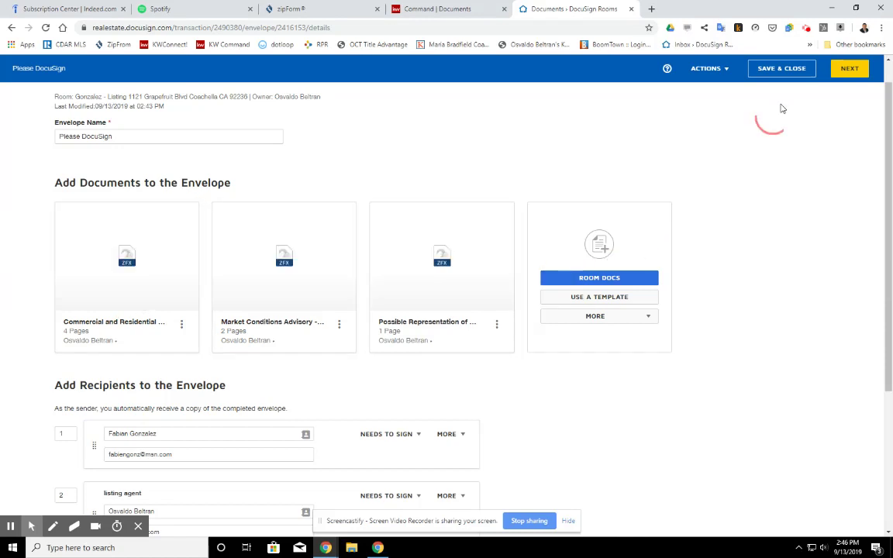
Open the add-fields screen and scroll through the listing agreement
{"action": "left_click", "coordinate": [850, 70]}
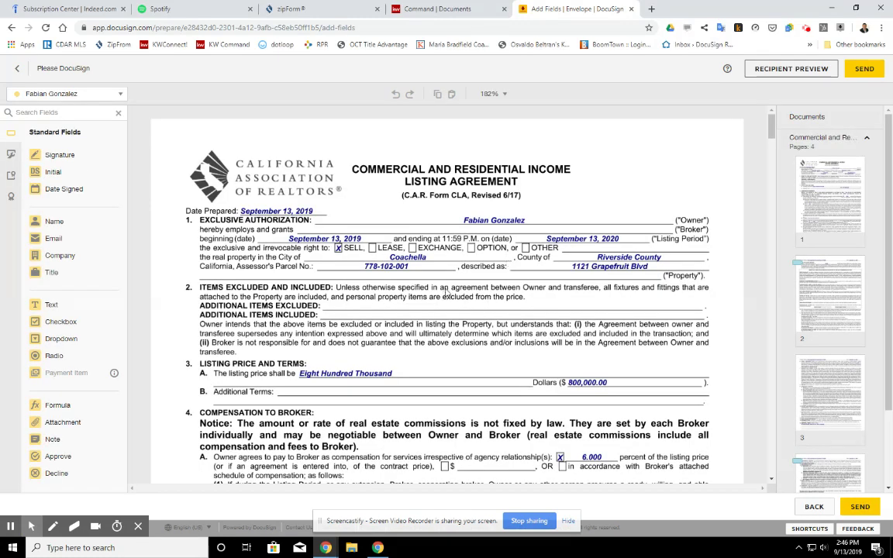
{"action": "scroll", "coordinate": [446, 293], "scroll_direction": "down", "scroll_amount": 10}
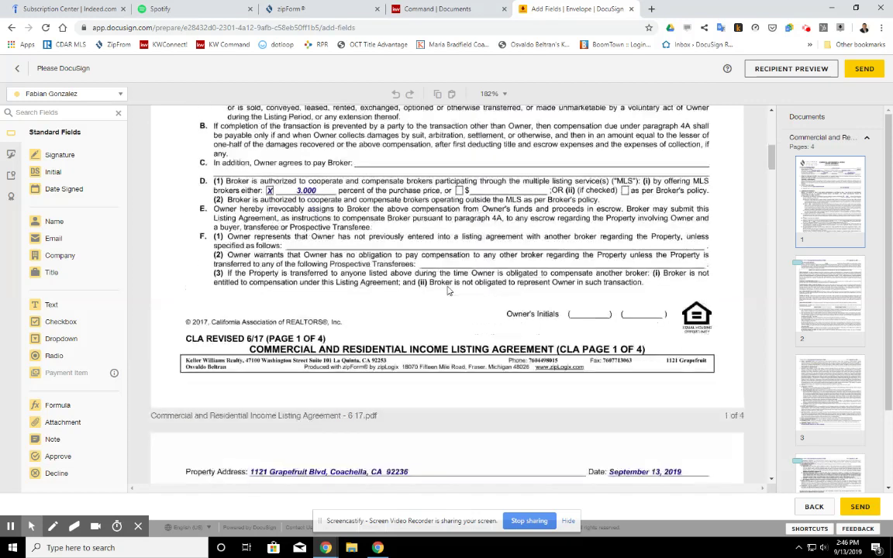
{"action": "scroll", "coordinate": [448, 291], "scroll_direction": "down", "scroll_amount": 8}
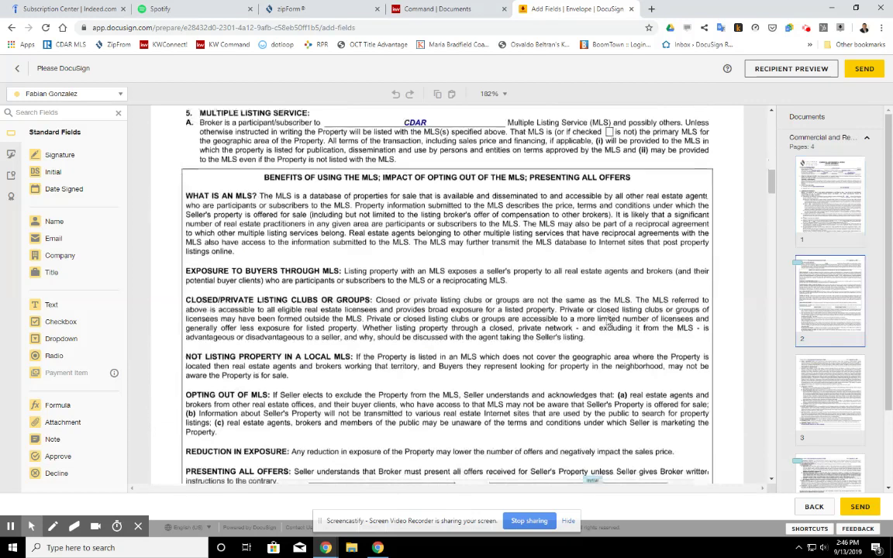
{"action": "scroll", "coordinate": [593, 302], "scroll_direction": "down", "scroll_amount": 8}
{"action": "scroll", "coordinate": [325, 287], "scroll_direction": "up", "scroll_amount": 10}
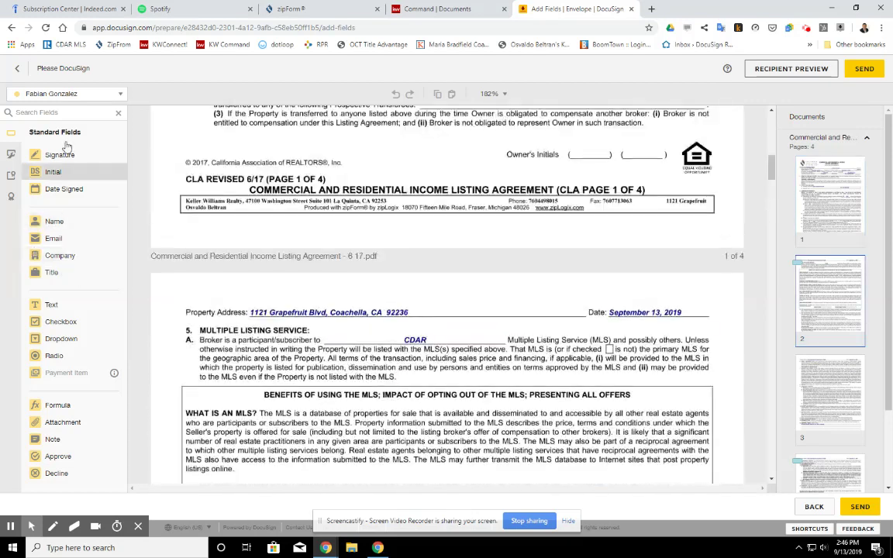
Check which signers the fields can be assigned to
{"action": "left_click", "coordinate": [109, 94]}
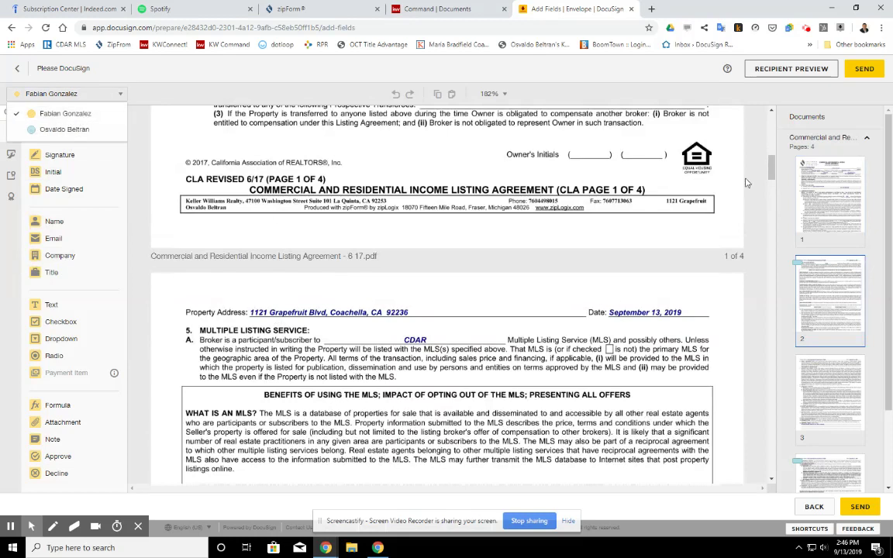
{"action": "scroll", "coordinate": [252, 257], "scroll_direction": "up", "scroll_amount": 1}
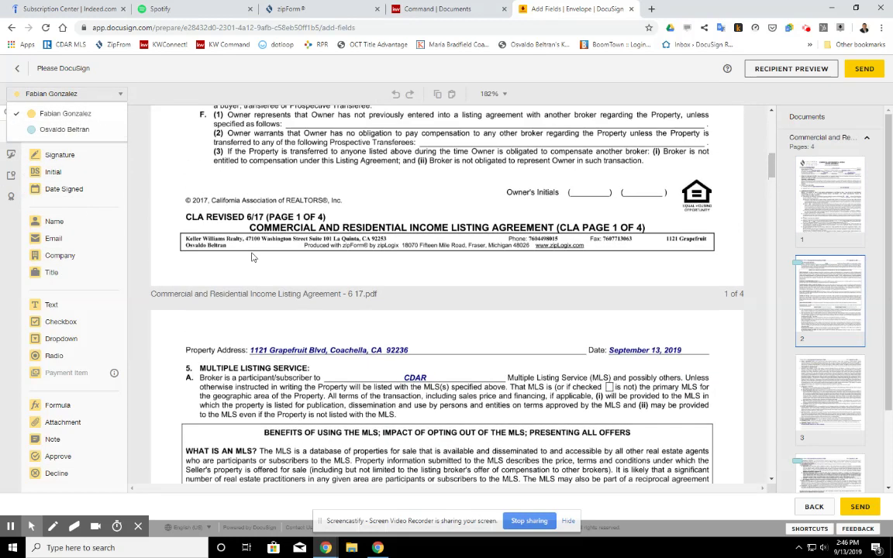
{"action": "scroll", "coordinate": [252, 256], "scroll_direction": "up", "scroll_amount": 3}
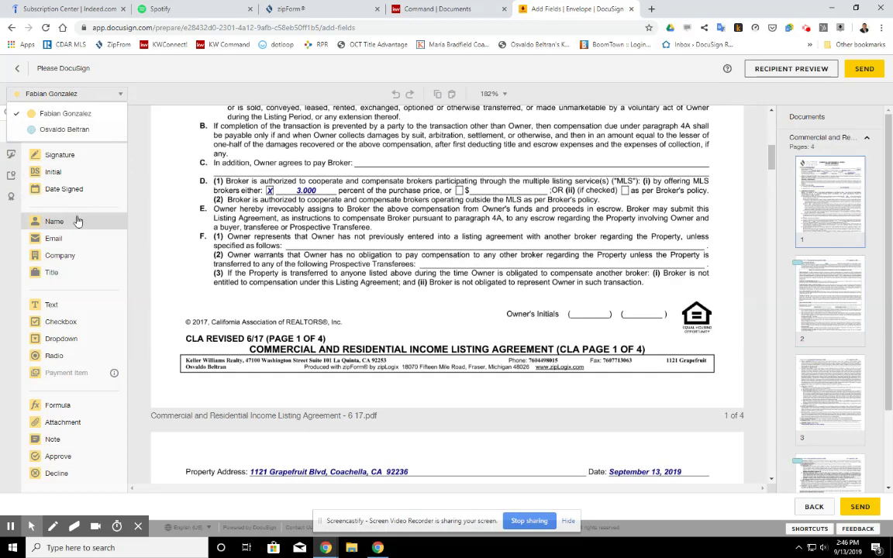
{"action": "left_click", "coordinate": [117, 94]}
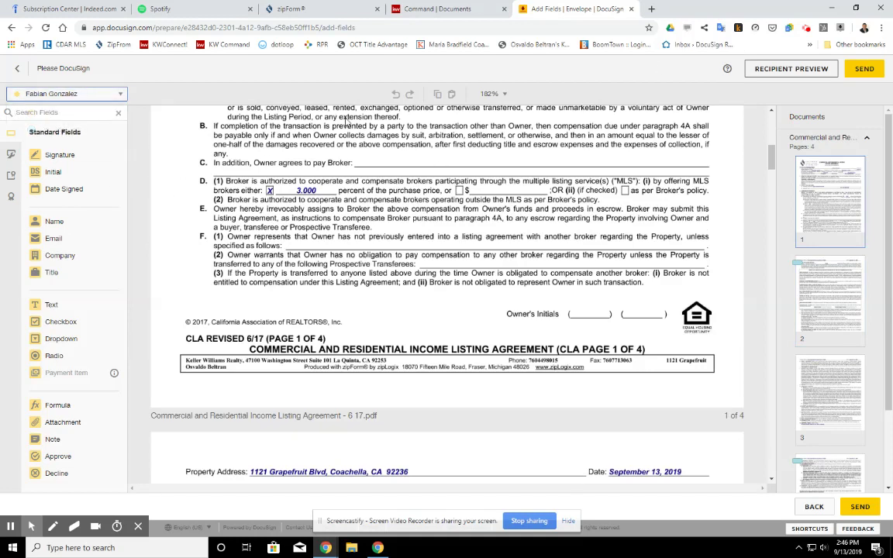
Switch back to the Command listing's Documents page
{"action": "scroll", "coordinate": [116, 158], "scroll_direction": "up", "scroll_amount": 10}
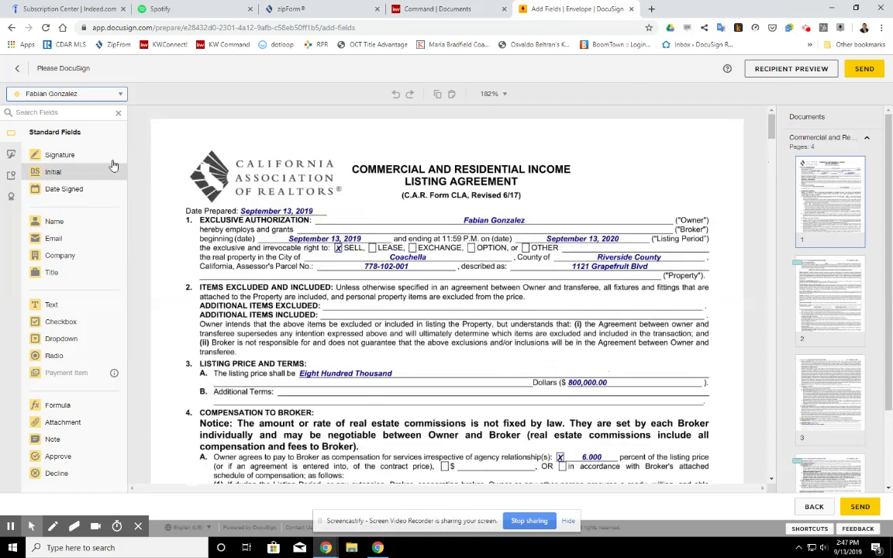
{"action": "scroll", "coordinate": [360, 350], "scroll_direction": "down", "scroll_amount": 4}
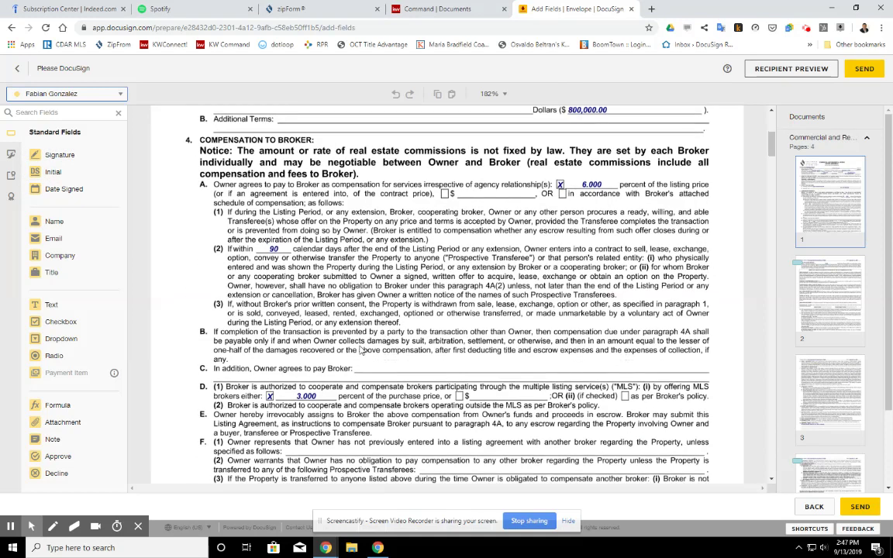
{"action": "scroll", "coordinate": [360, 350], "scroll_direction": "down", "scroll_amount": 3}
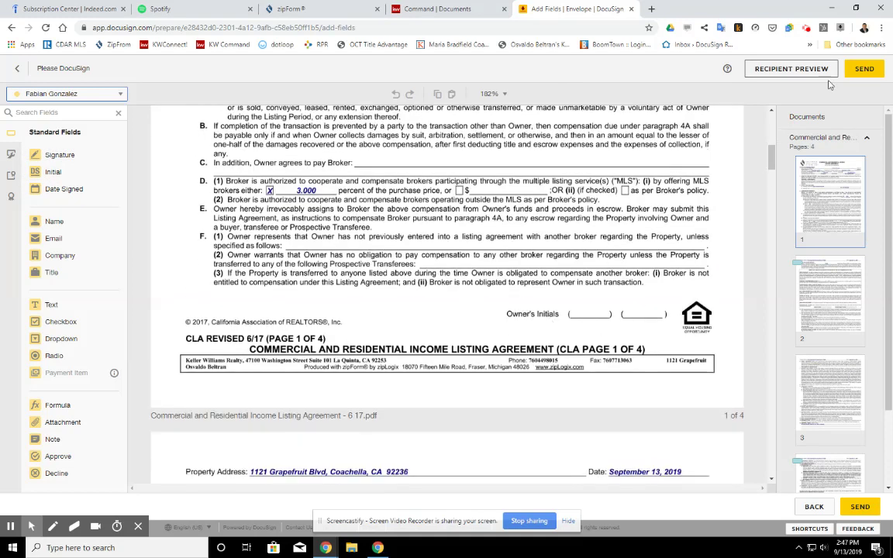
{"action": "left_click", "coordinate": [446, 8]}
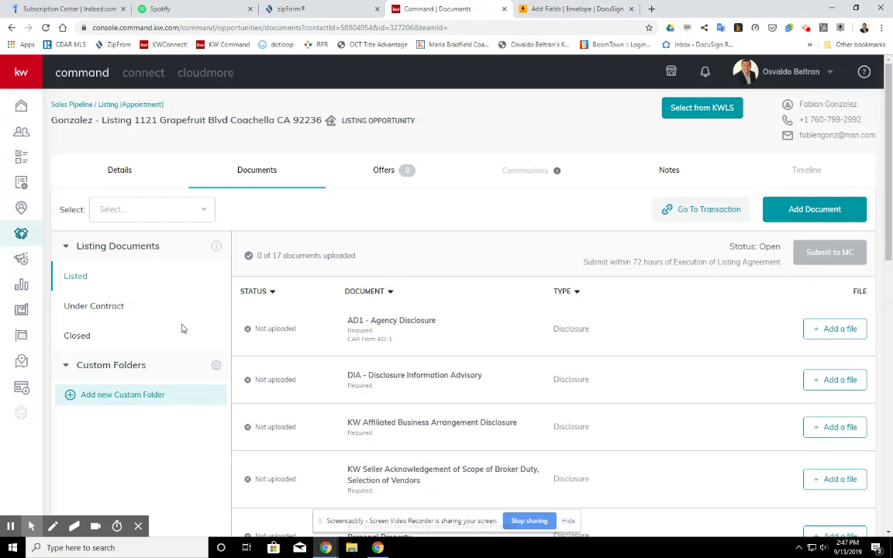
{"action": "left_click", "coordinate": [841, 328]}
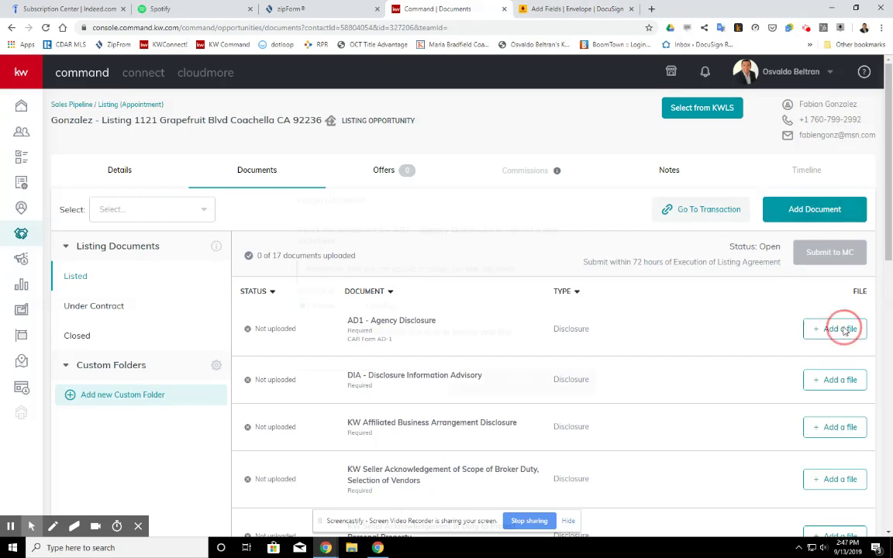
{"action": "left_click", "coordinate": [372, 308]}
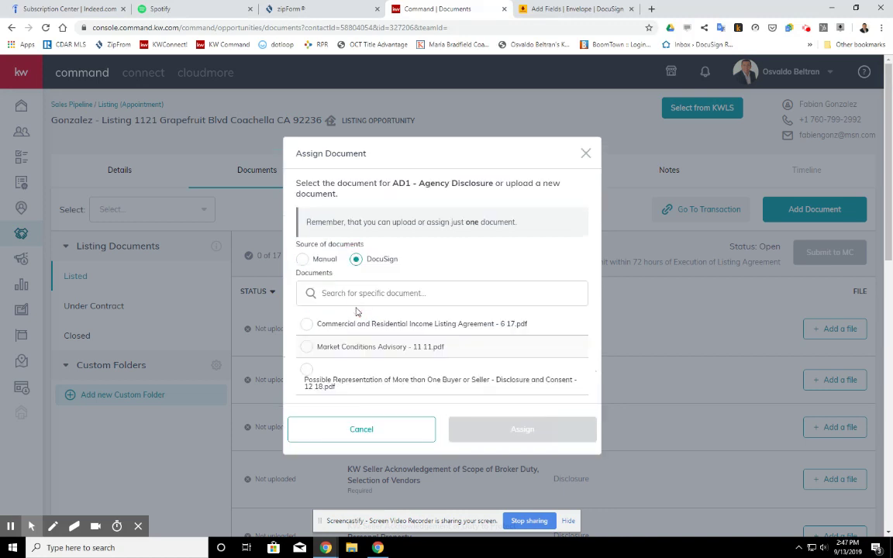
{"action": "left_click", "coordinate": [370, 427]}
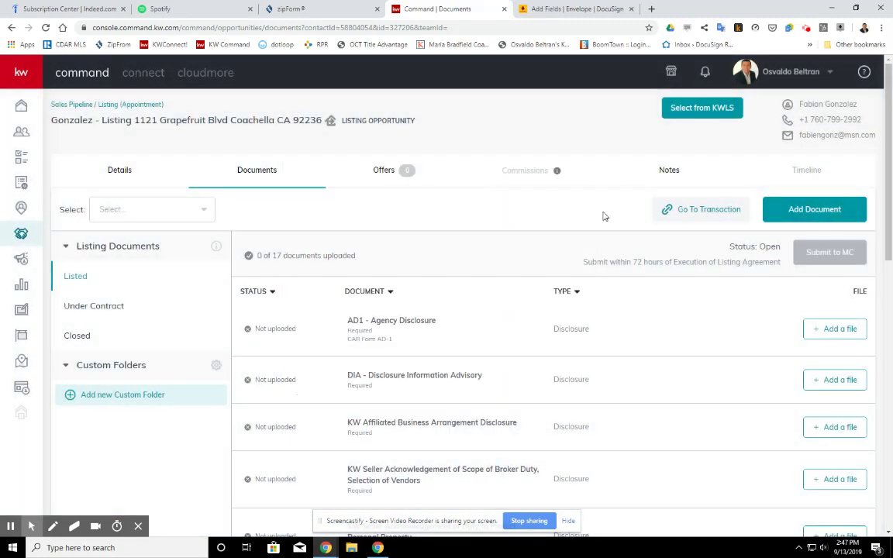